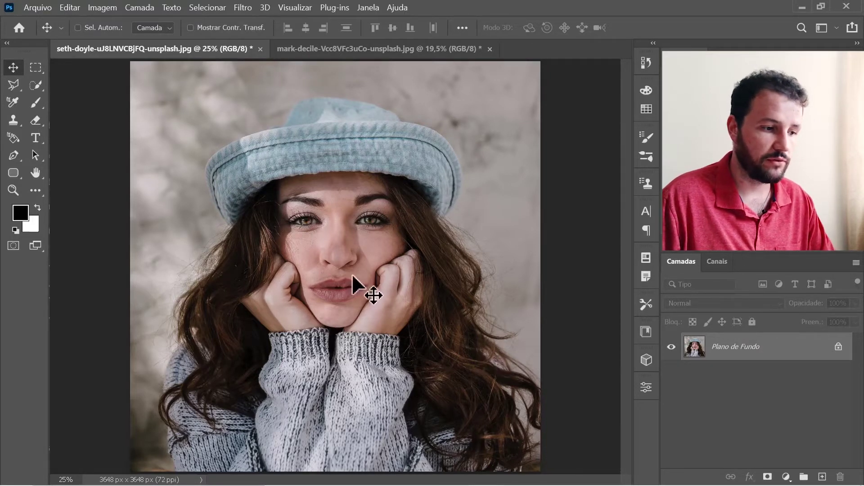
Step: Open a Curves adjustment on the portrait, try raising the RGB black point to output 125, and return it to 0
key(ctrl+m)
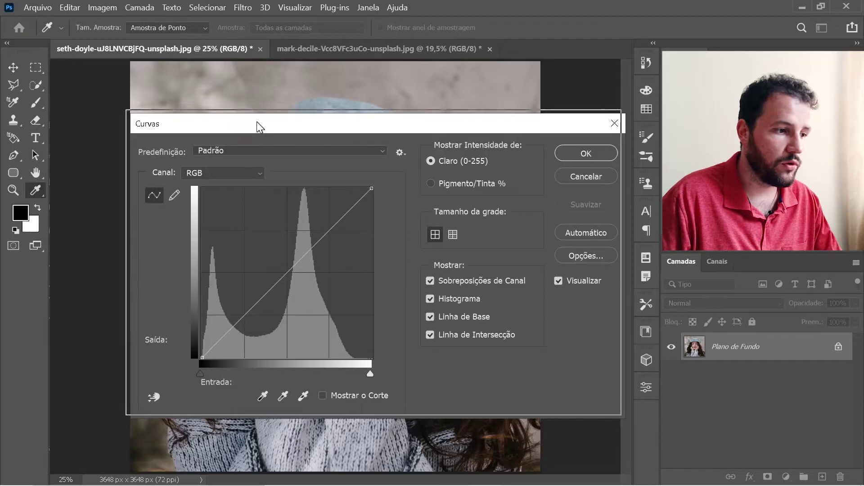
drag(259, 126, 238, 110)
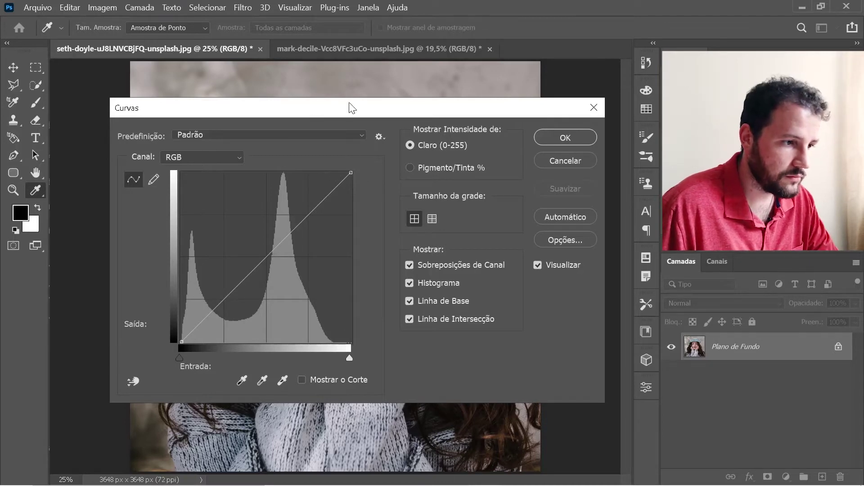
drag(327, 119, 586, 121)
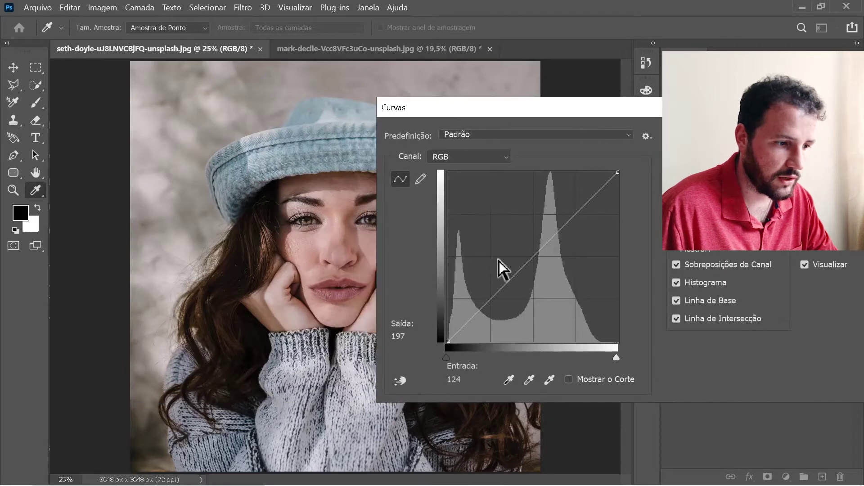
click(449, 341)
drag(449, 341, 432, 255)
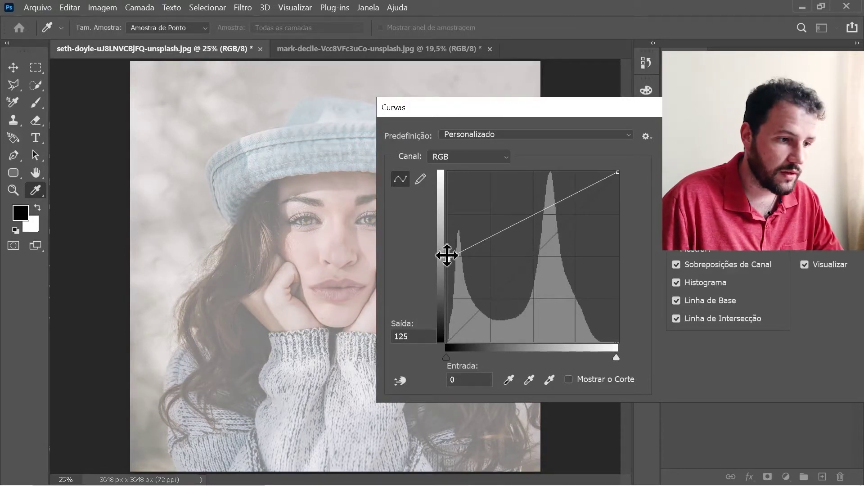
drag(449, 255, 429, 348)
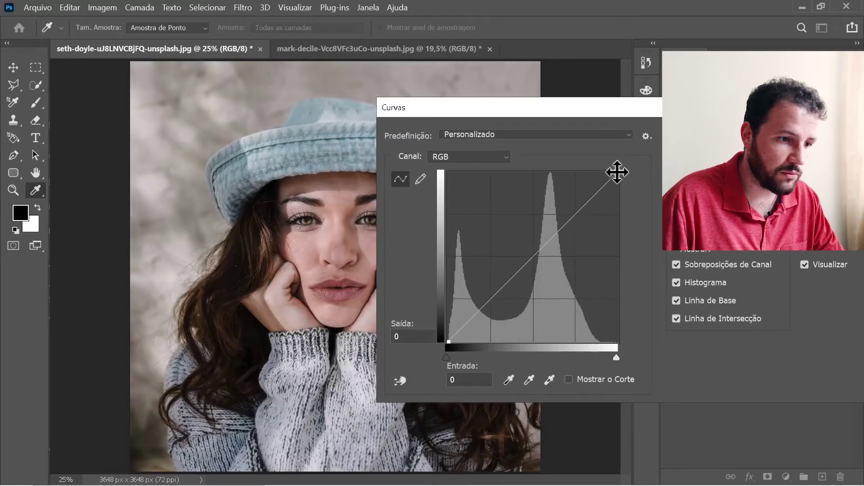
Step: Try lowering the RGB curve's white point to output 141, and return it to input 255, output 255
drag(617, 173, 618, 248)
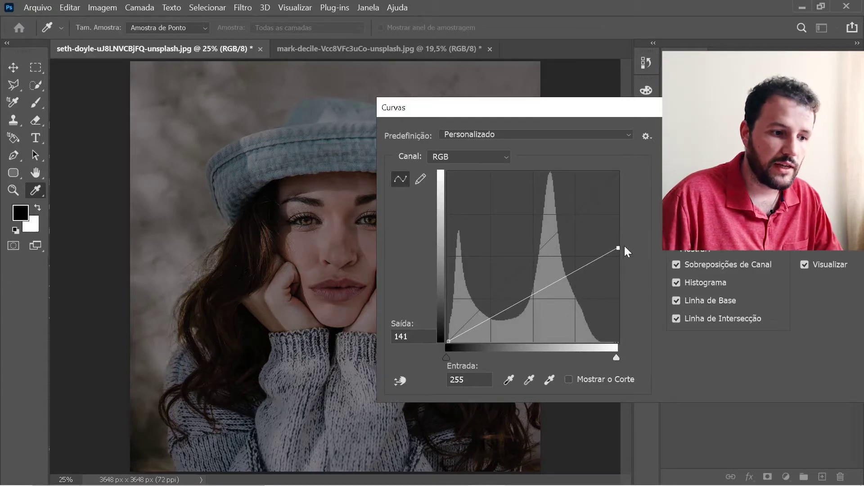
drag(619, 247, 613, 176)
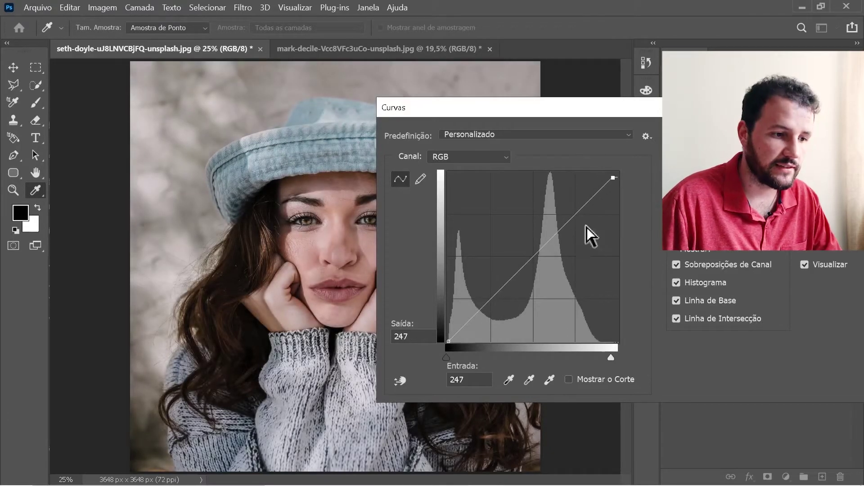
drag(612, 175, 626, 161)
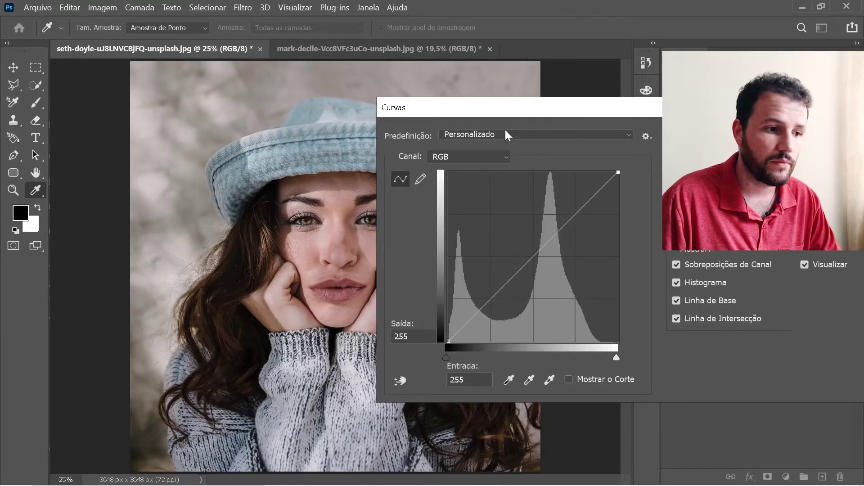
drag(511, 105, 523, 117)
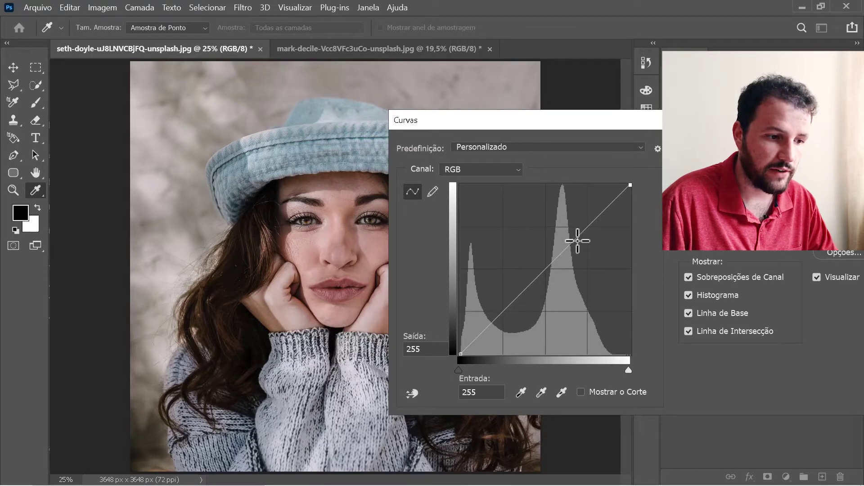
Step: Try brightening the photo by adding a midtone point to the RGB curve and raising it to input 129, output 195
click(577, 242)
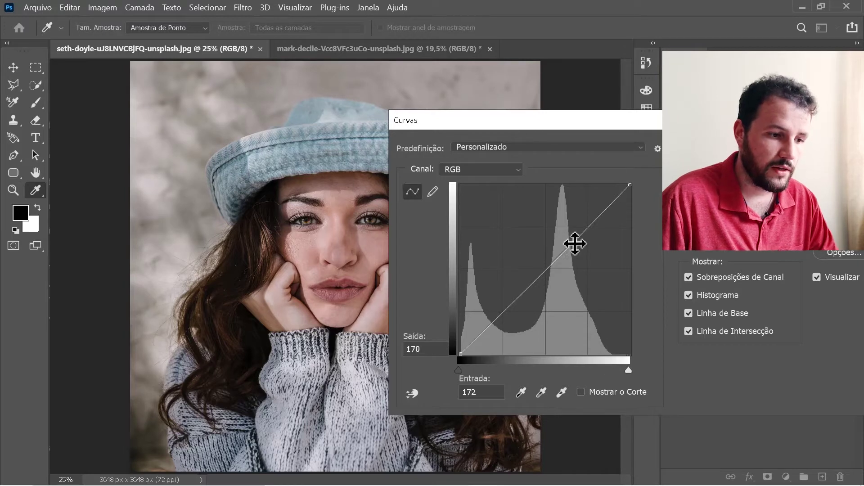
drag(574, 241, 552, 221)
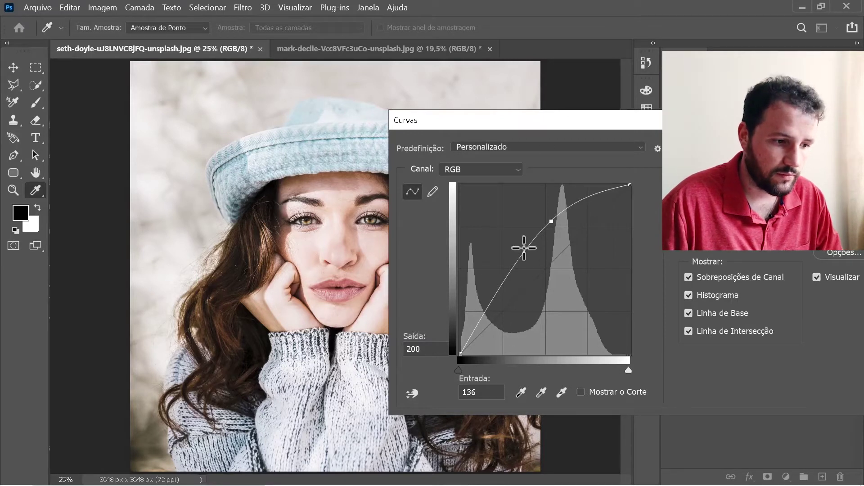
click(460, 355)
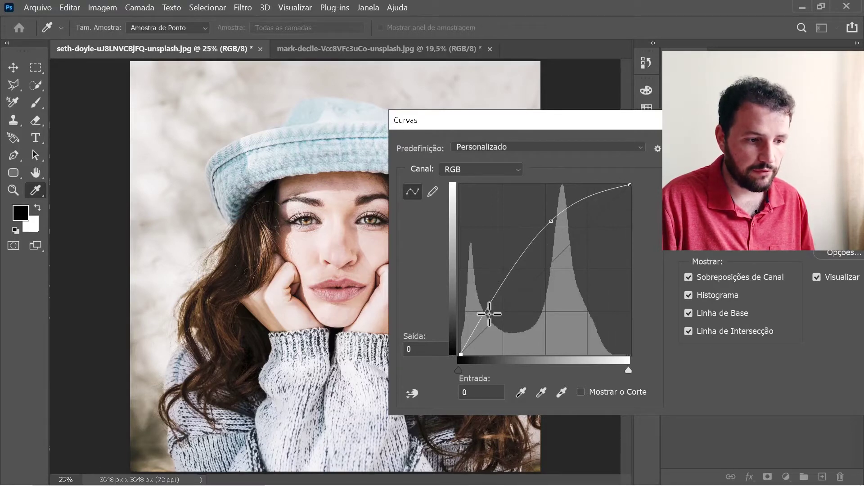
drag(551, 221, 546, 225)
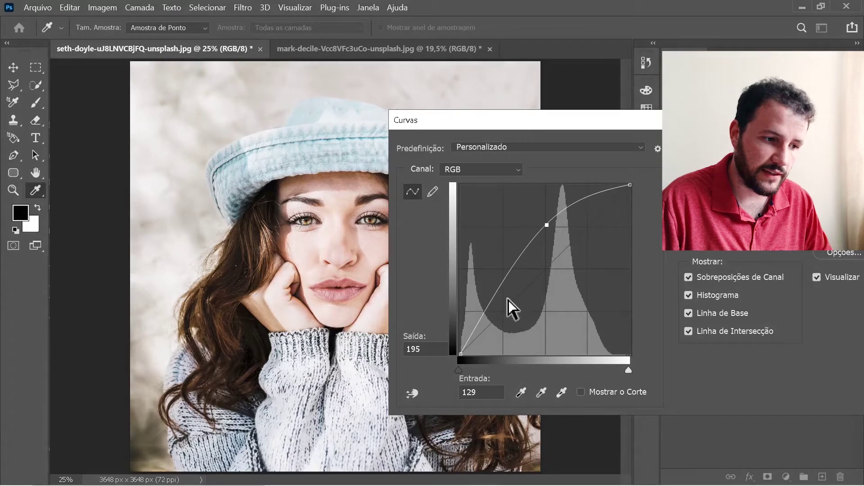
drag(472, 128, 533, 148)
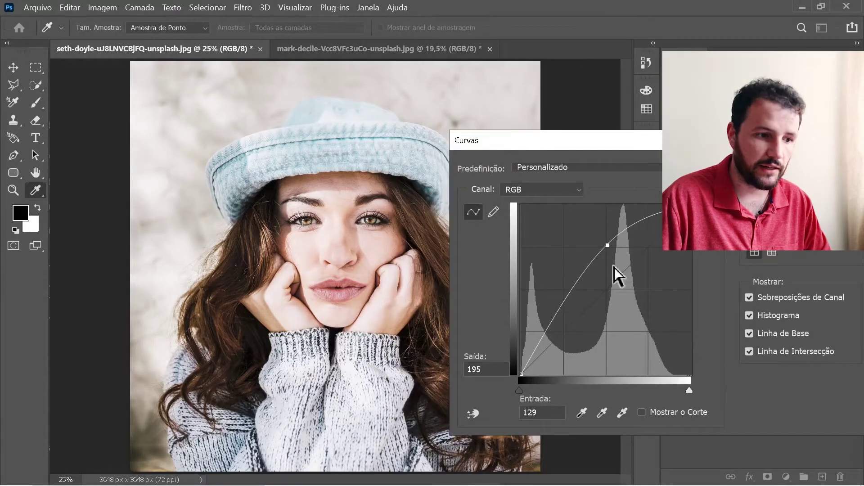
Step: Try darkening the photo by lowering the RGB midtone point to input 127, output 70, and discard the Curves adjustment
drag(608, 245, 605, 337)
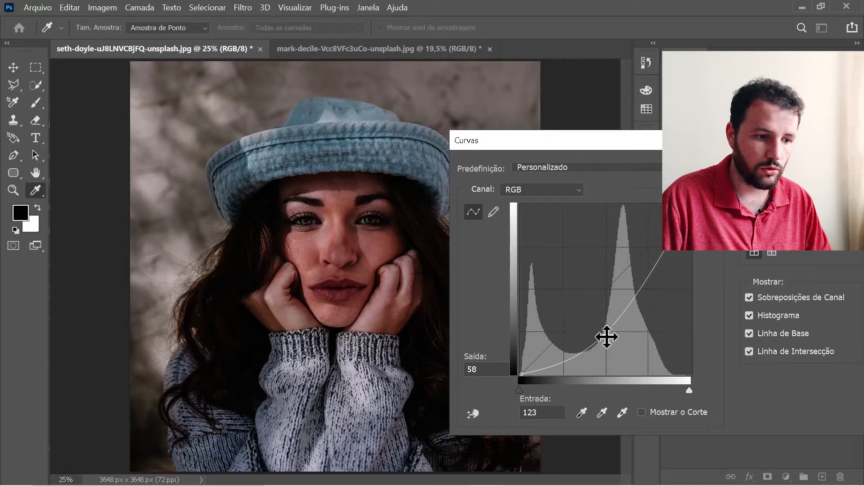
drag(605, 333, 609, 328)
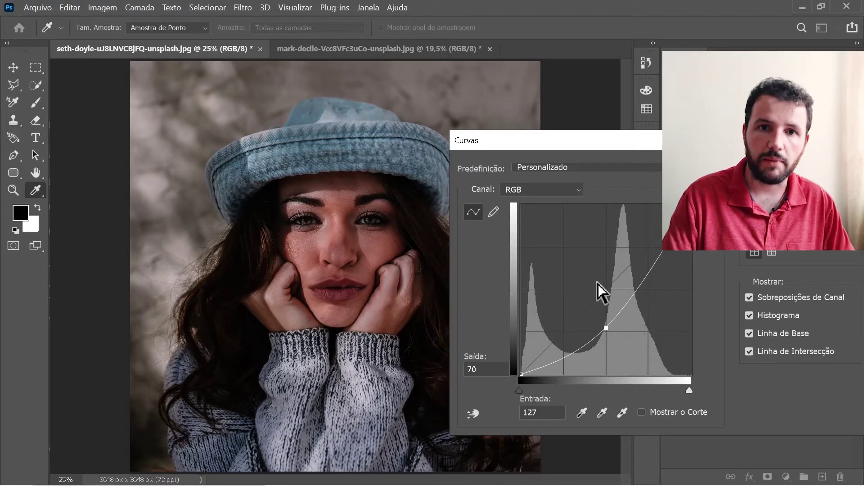
drag(563, 140, 193, 104)
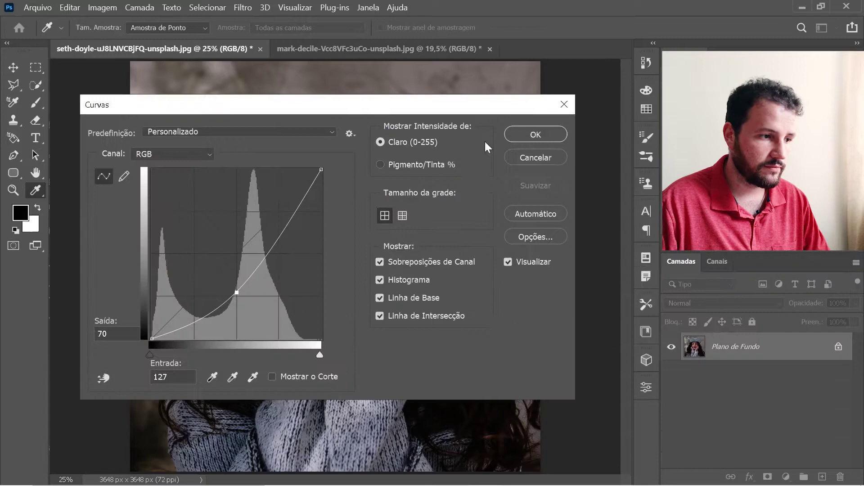
click(532, 158)
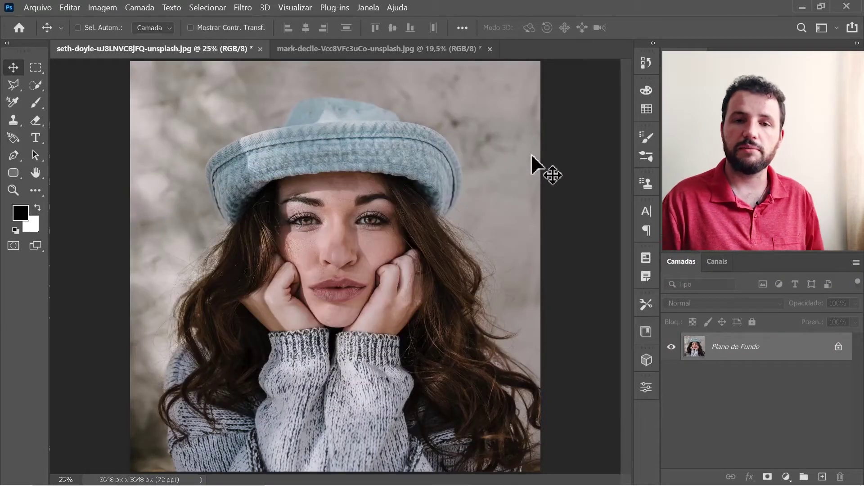
Step: Add a Curves adjustment layer above the background, check its mask properties, and show its curve settings
click(786, 478)
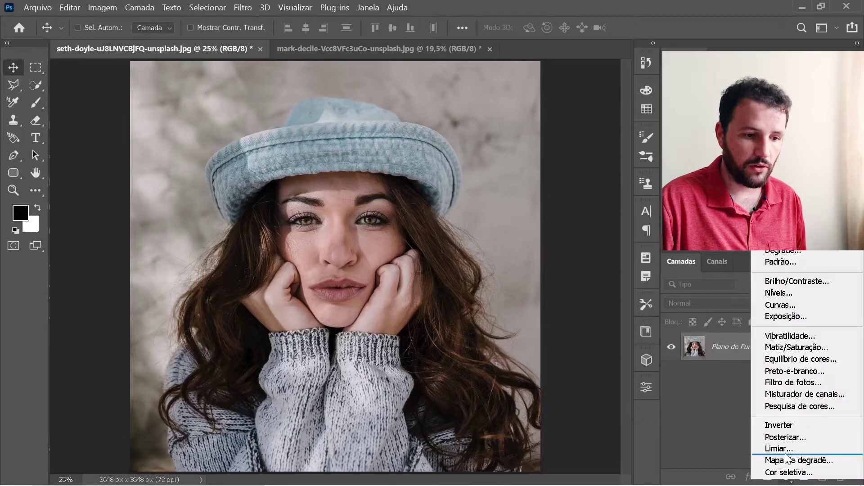
click(788, 306)
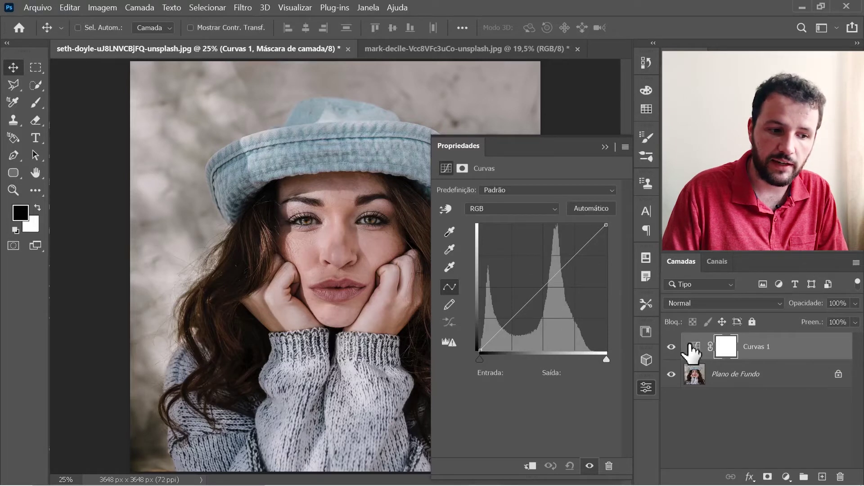
click(727, 348)
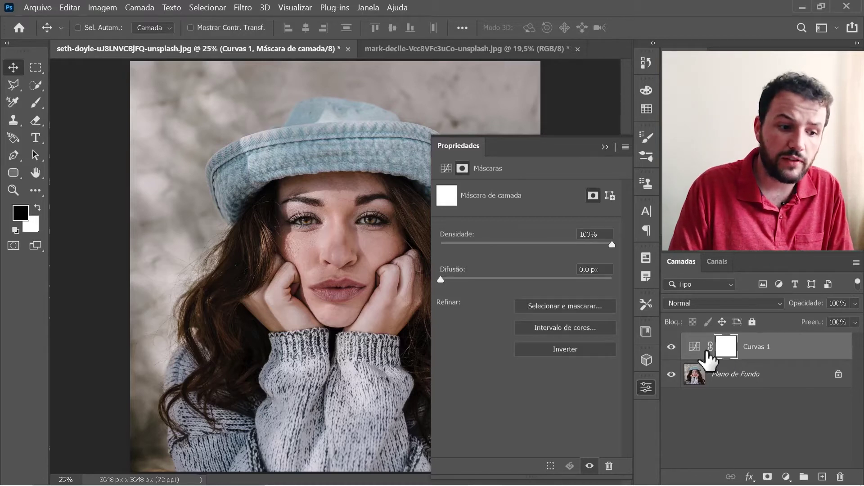
click(696, 353)
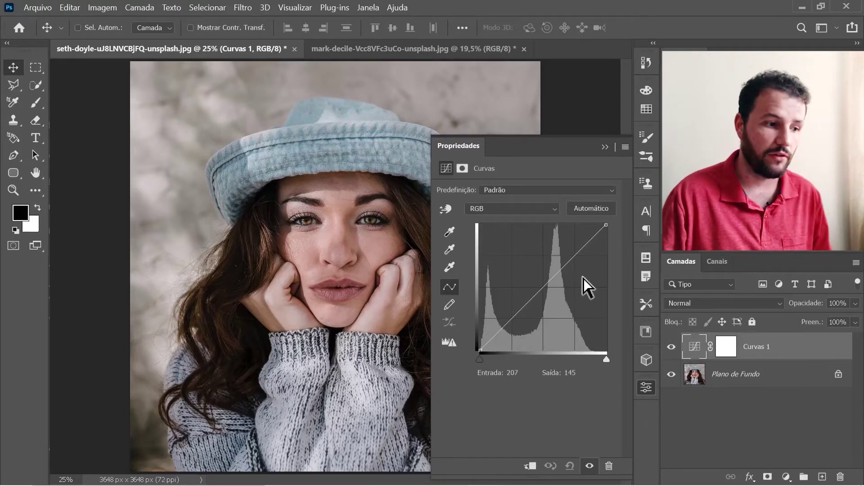
click(650, 387)
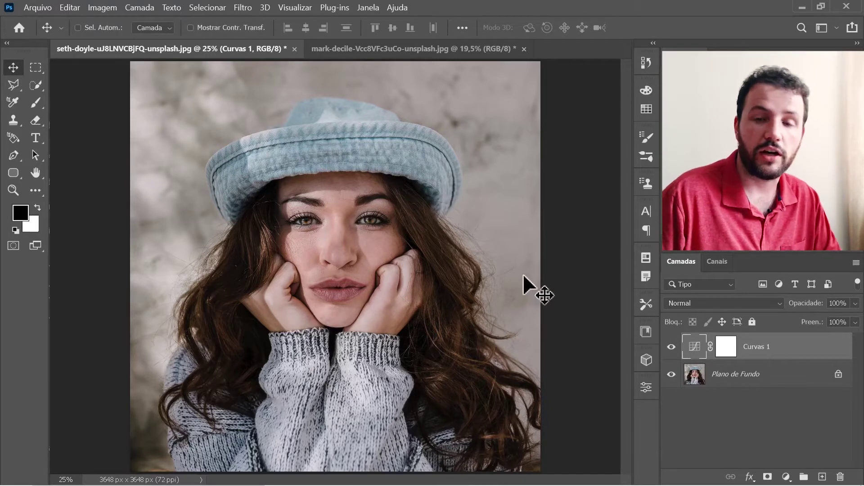
double_click(694, 348)
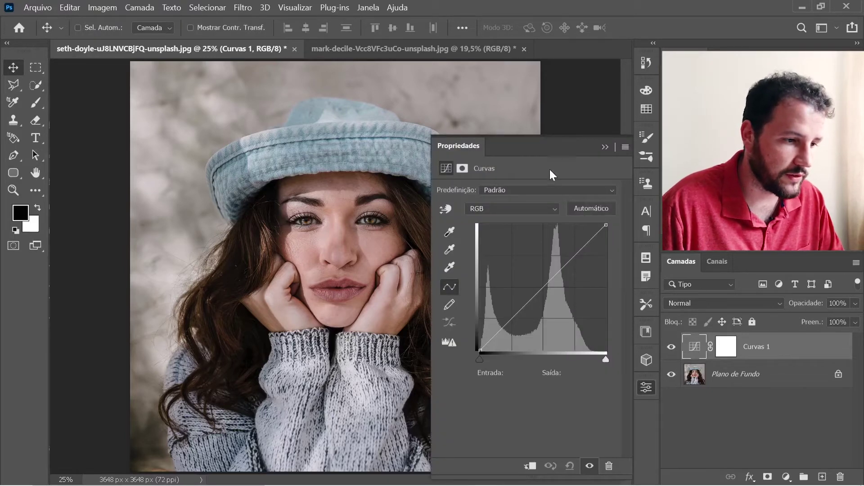
Step: In the adjustment layer's Blue channel curve, add a midpoint and raise the shadow end to input 7, output 66
click(524, 209)
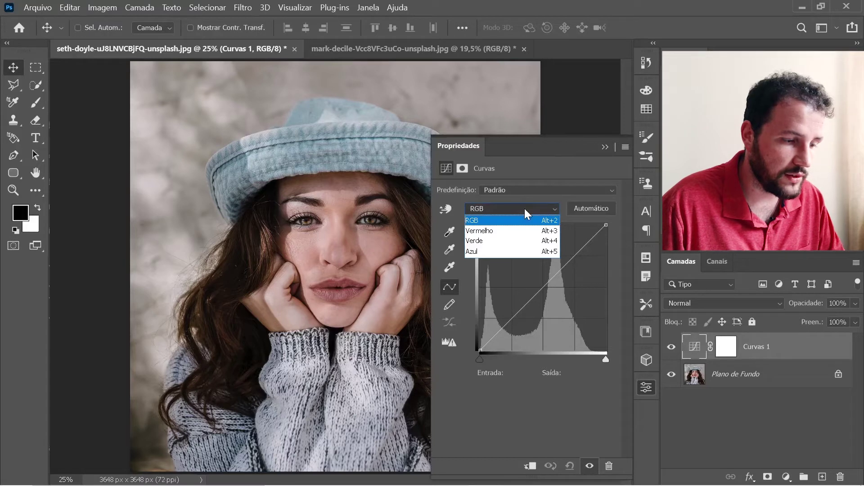
click(525, 209)
click(525, 209)
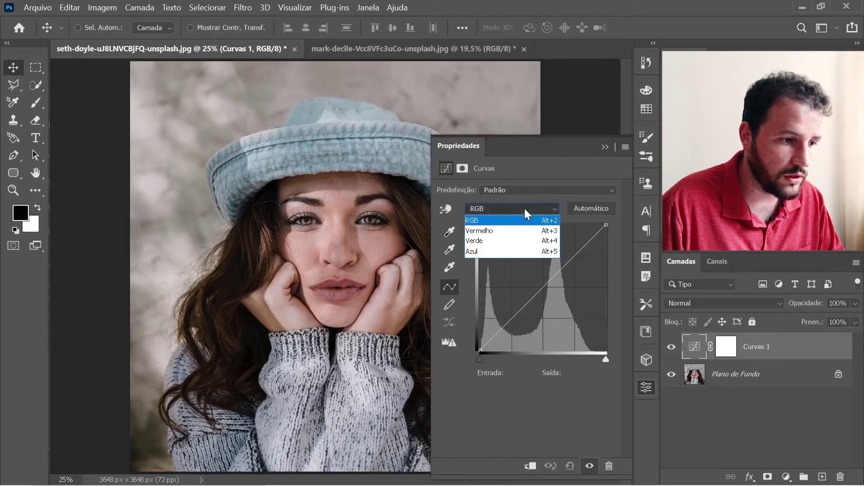
click(492, 252)
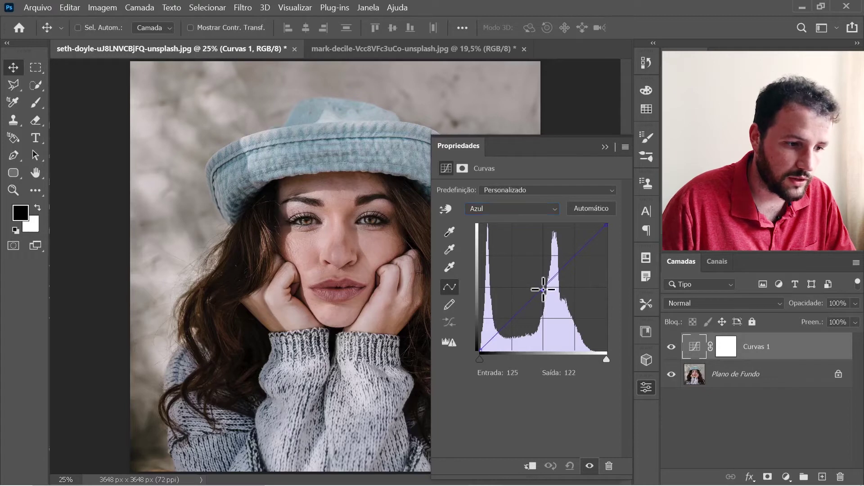
click(543, 290)
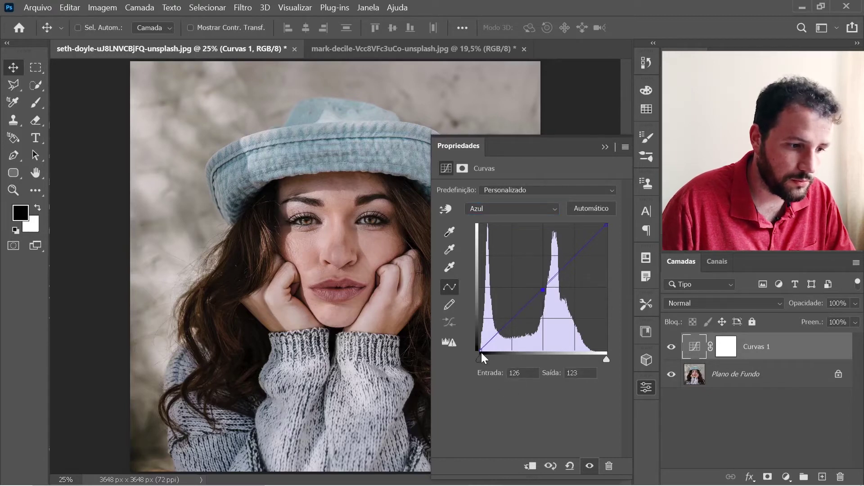
drag(481, 353, 485, 317)
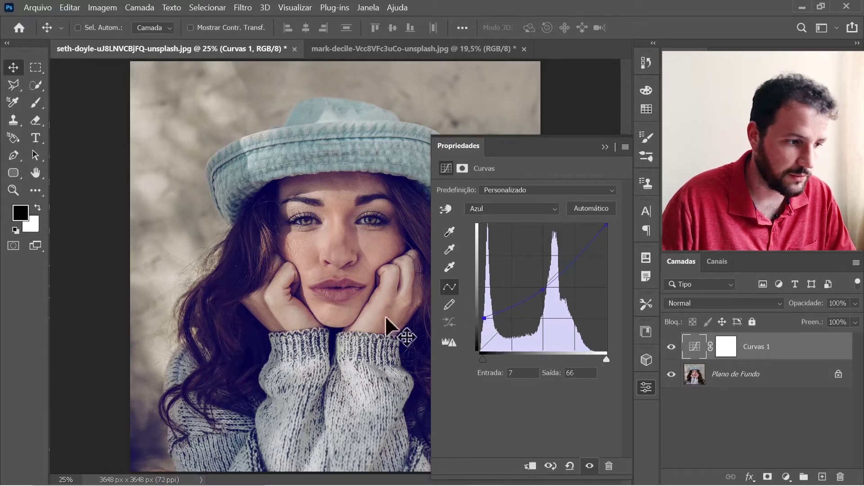
Step: Move the blue curve's highlight end to input 210, output 255, and its midpoint to input 141, output 136
drag(606, 224, 573, 221)
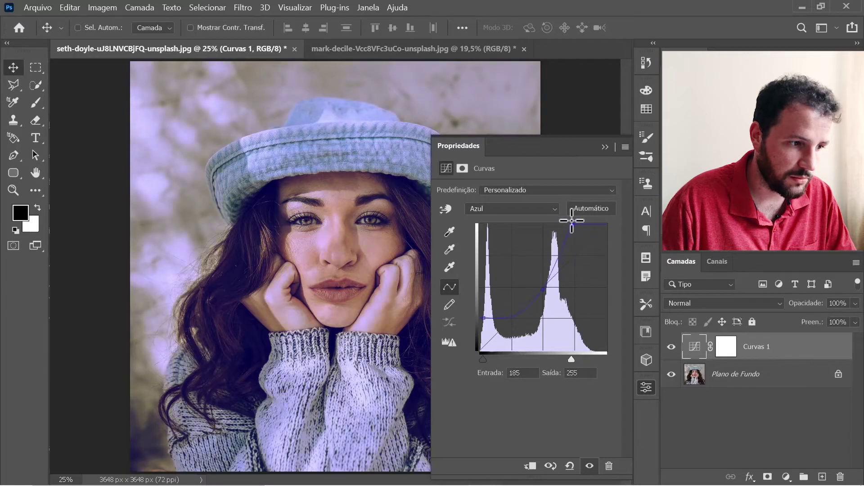
drag(545, 289, 543, 287)
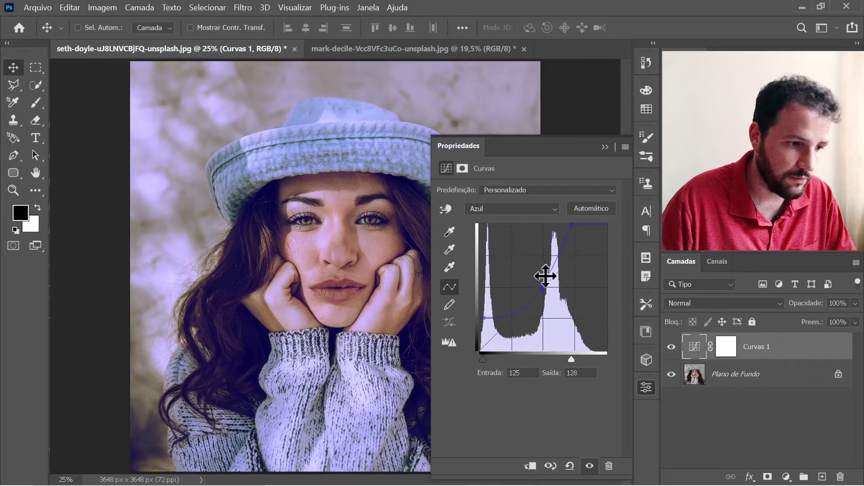
drag(573, 224, 584, 225)
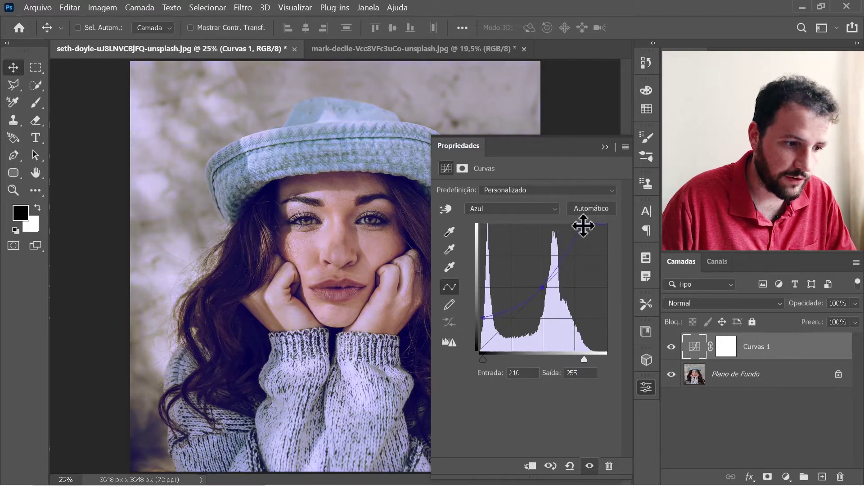
drag(544, 287, 553, 285)
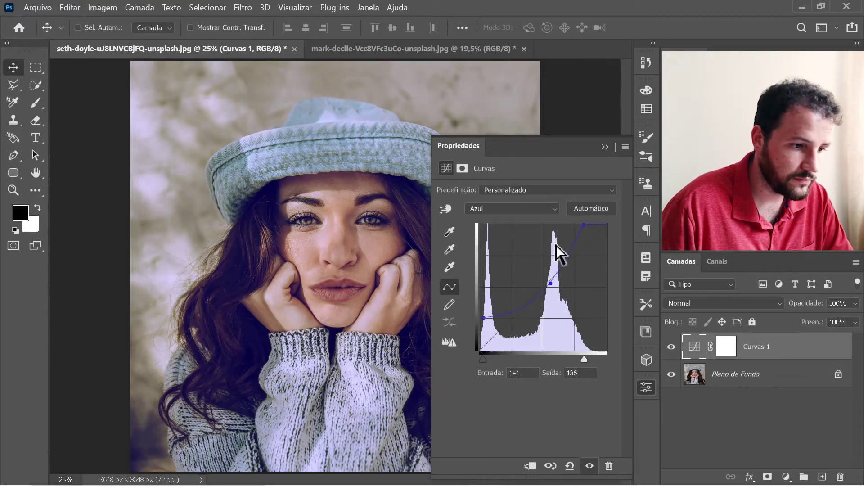
Step: In the Green channel curve, set the highlight end to input 211, output 248, the shadow end to 5, 3, and the midpoint to 127, 125
click(524, 208)
click(513, 240)
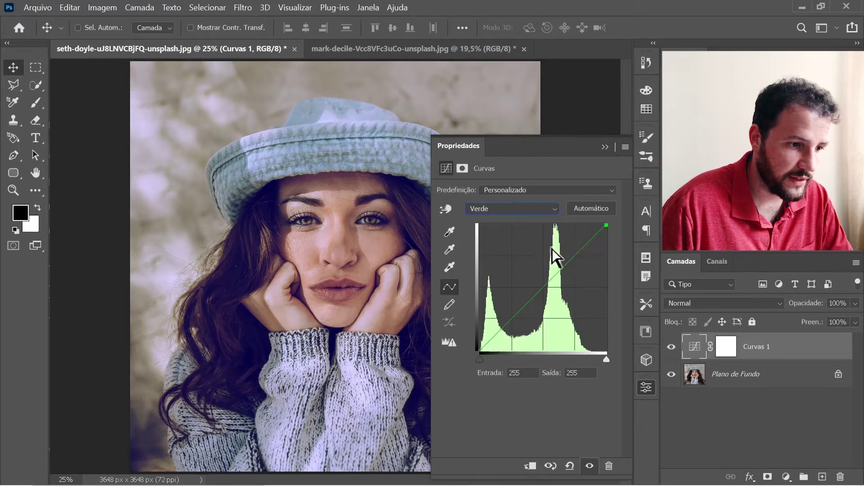
click(551, 280)
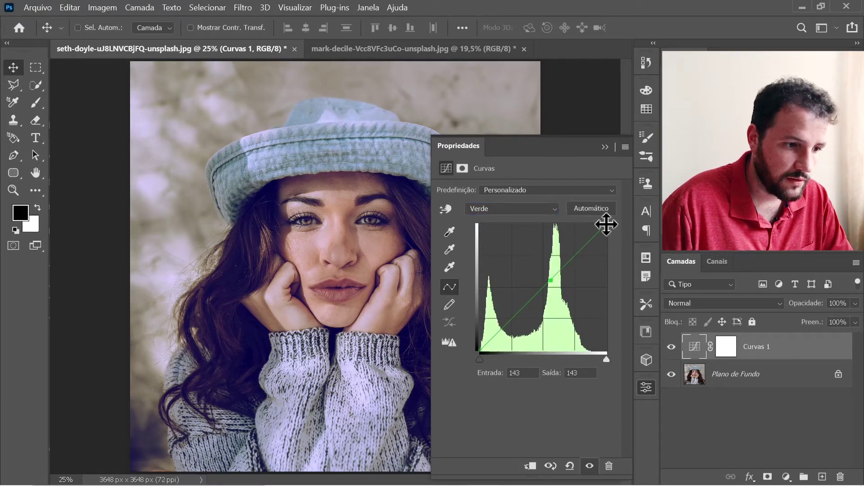
drag(606, 226, 584, 229)
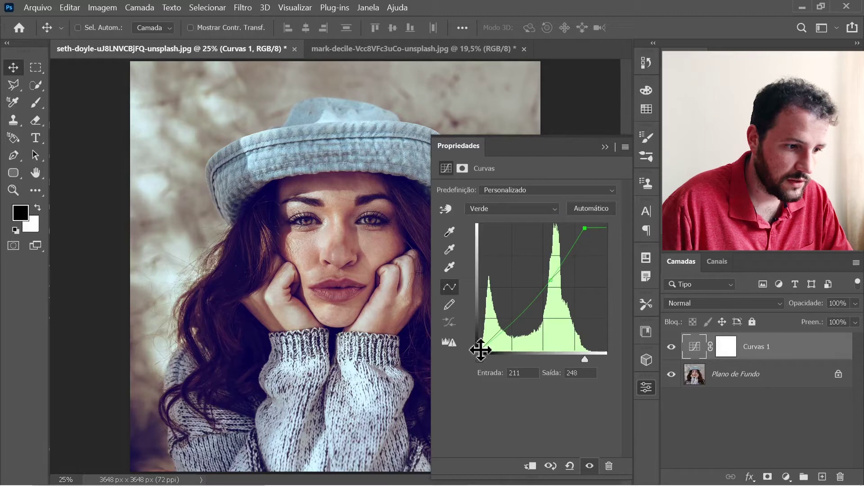
mouse_move(480, 350)
mouse_down()
mouse_move(492, 350)
mouse_move(475, 349)
mouse_move(484, 349)
mouse_up()
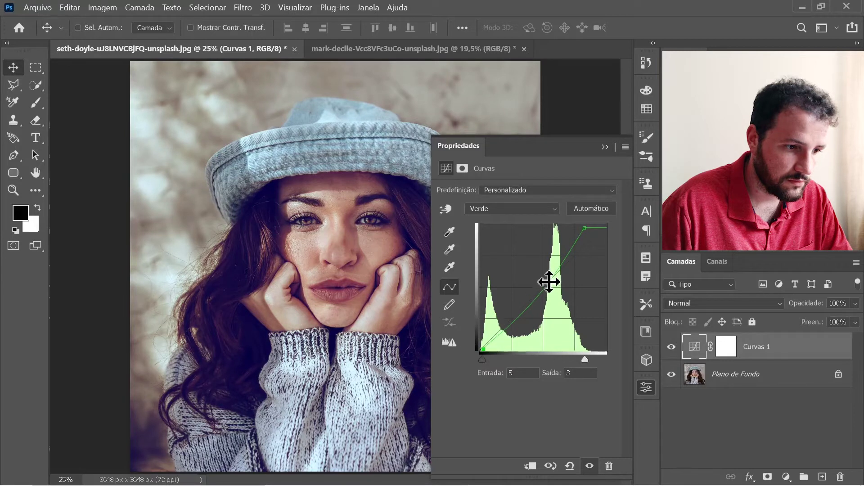
drag(549, 280, 542, 290)
Step: In the Red channel curve, add a midpoint at input 126, output 130 and lower the highlight end to output 217
click(512, 209)
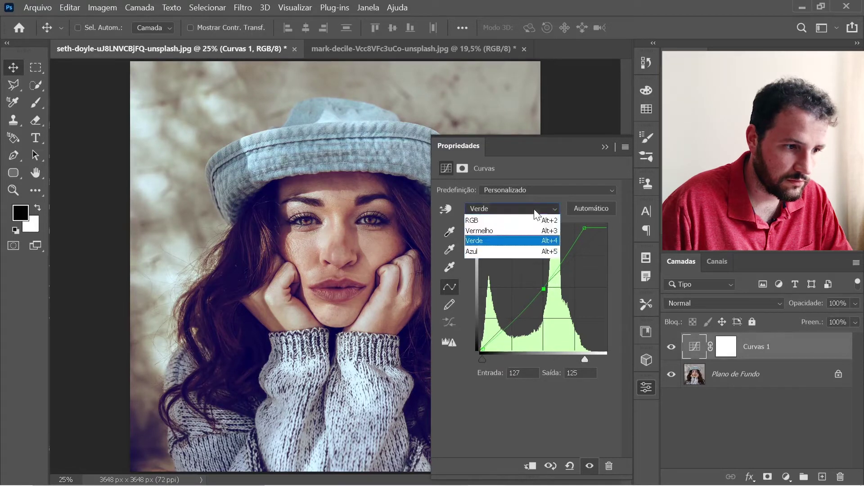
click(528, 228)
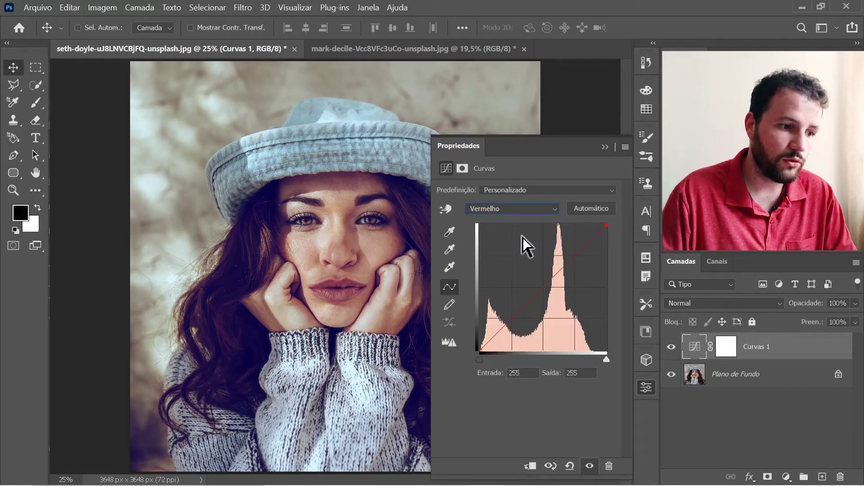
click(542, 286)
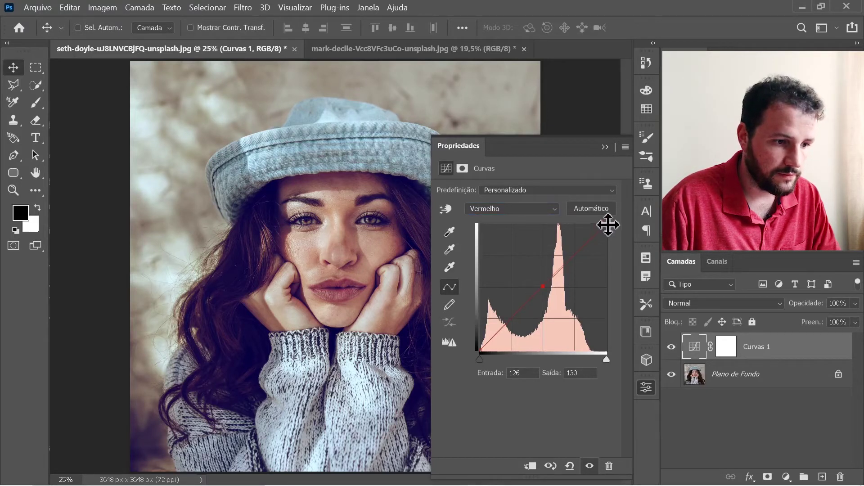
drag(607, 225, 612, 244)
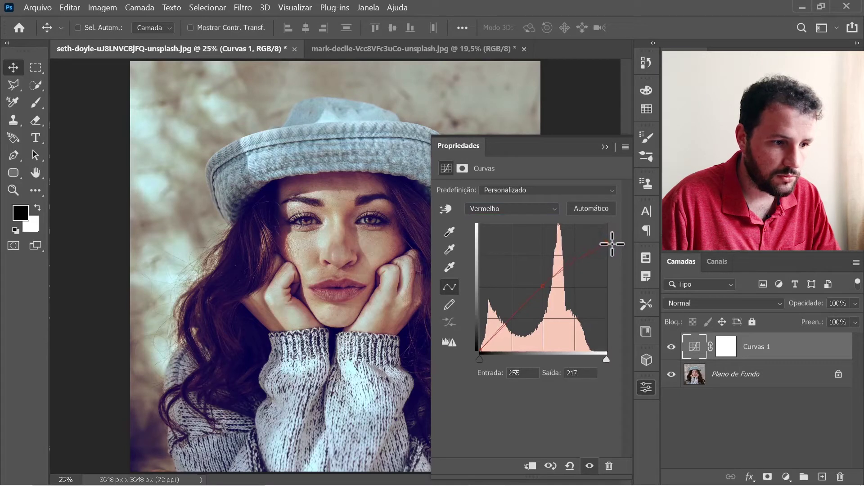
Step: Move the red curve's shadow end inward, its midpoint to input 131, output 124, and its highlight end to input 255, output 207
drag(479, 350, 490, 350)
drag(543, 286, 544, 290)
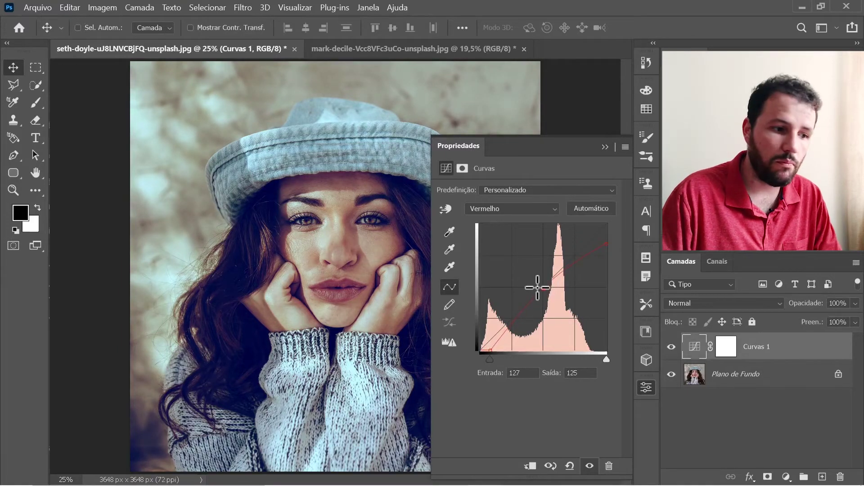
drag(538, 288, 543, 289)
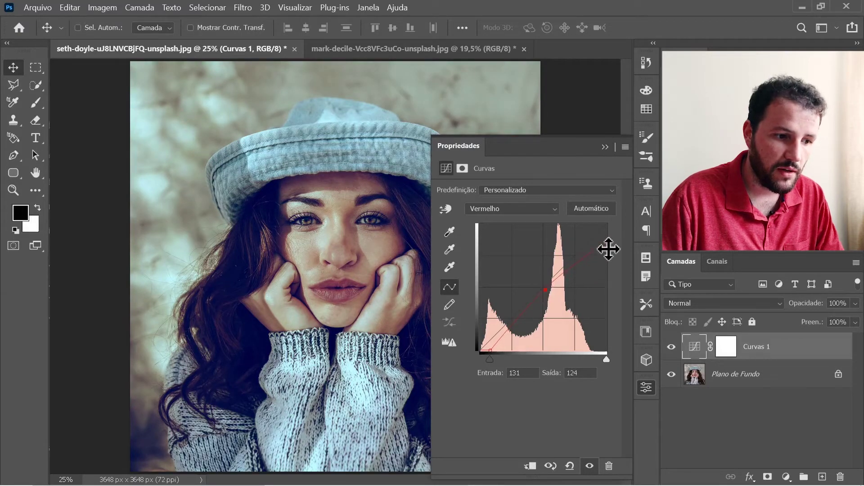
mouse_move(607, 246)
mouse_down()
mouse_move(611, 253)
mouse_move(598, 245)
mouse_up()
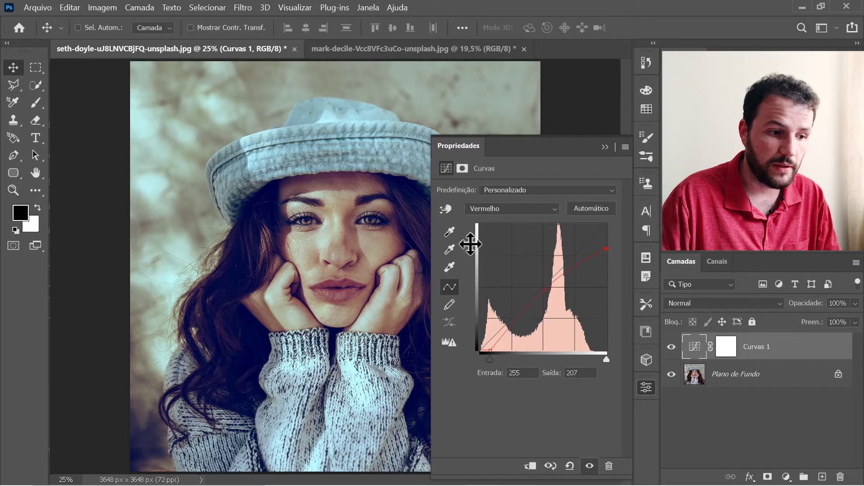
Step: Adjust the red midtones, including with on-image targeted adjustment on the face, and set the red shadow end to input 30, output 0
click(546, 295)
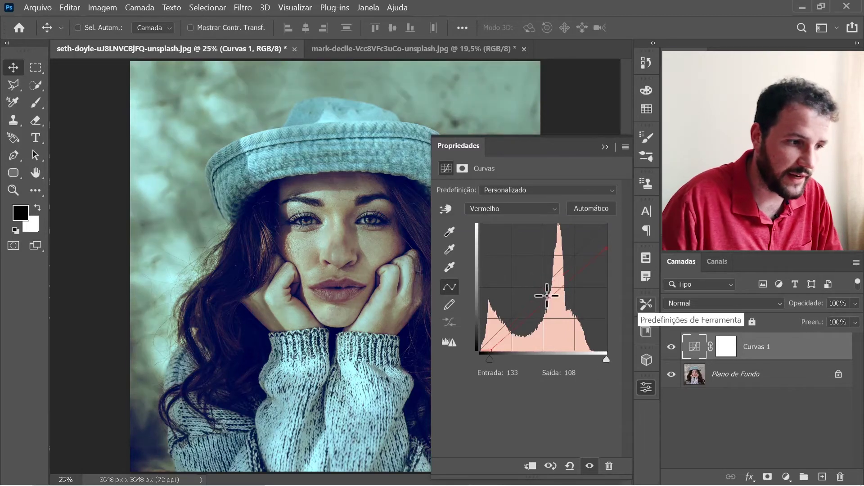
click(448, 209)
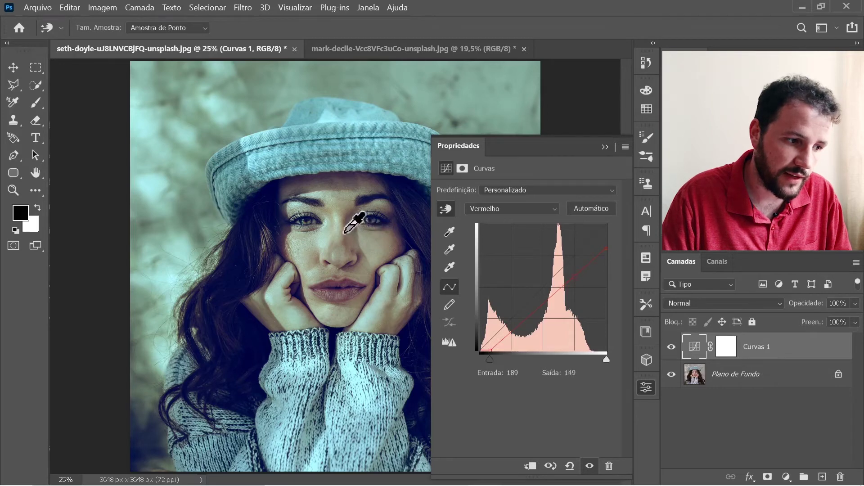
drag(345, 231, 357, 215)
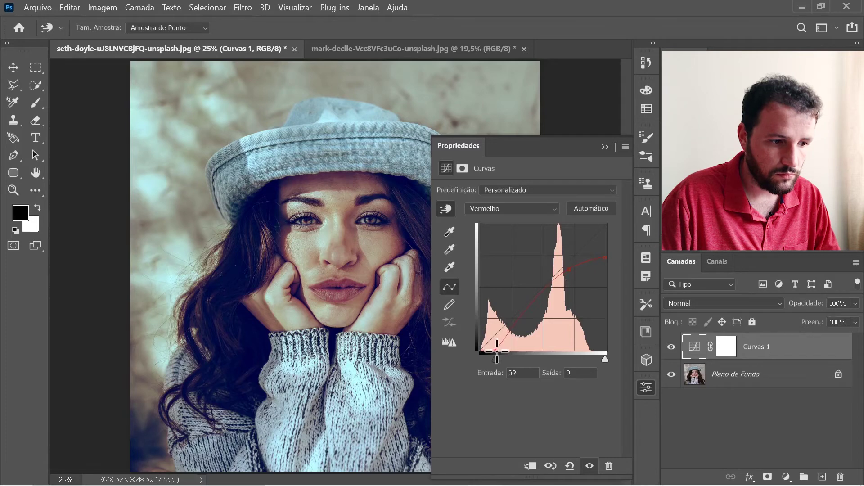
mouse_move(492, 353)
mouse_down()
mouse_move(491, 280)
mouse_move(496, 359)
mouse_up()
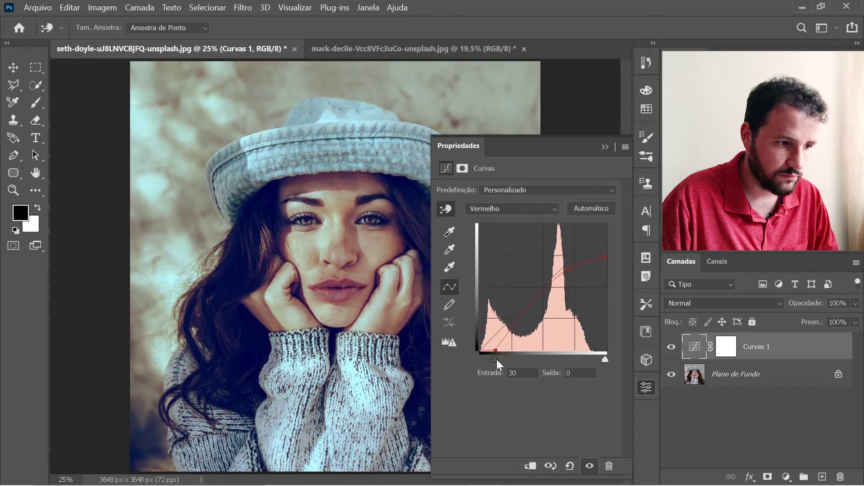
Step: In the composite RGB curve, raise the shadow end slightly and lower the highlight end to input 255, output 225
click(500, 208)
click(497, 210)
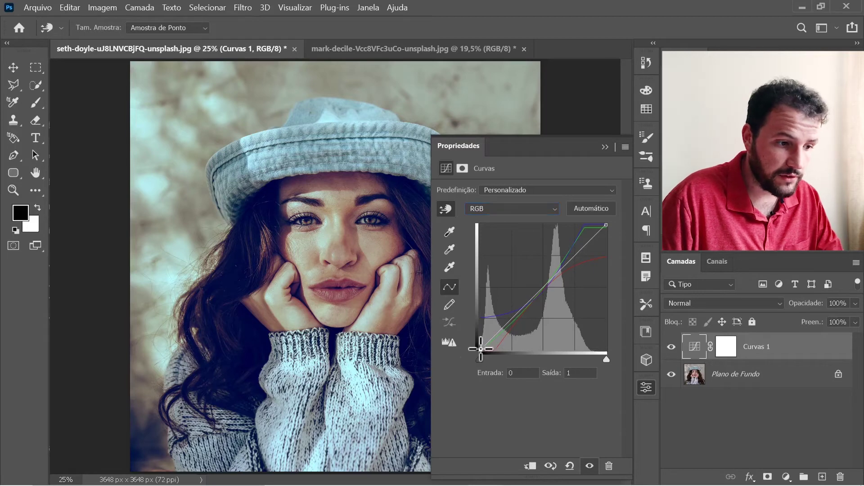
mouse_move(480, 349)
mouse_down()
mouse_move(478, 328)
mouse_move(476, 336)
mouse_up()
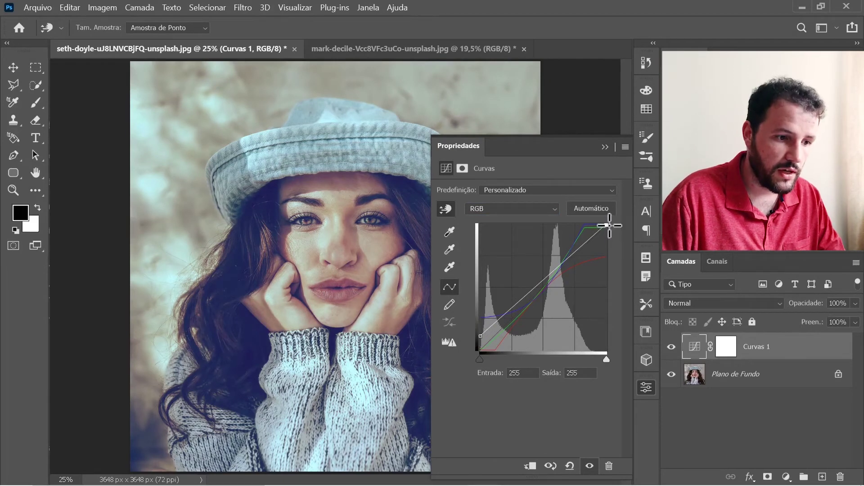
drag(609, 225, 612, 237)
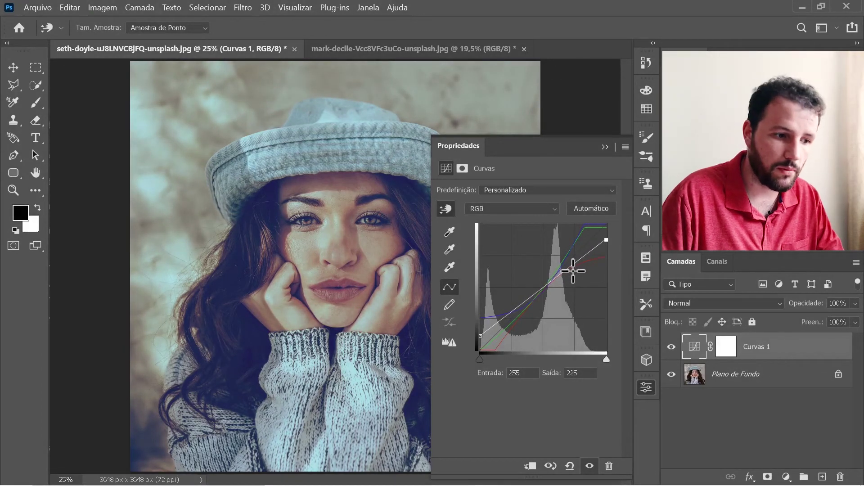
Step: Add an upper midtone point near input 160 and a darker point at input 82, output 83 to the RGB curve
click(557, 272)
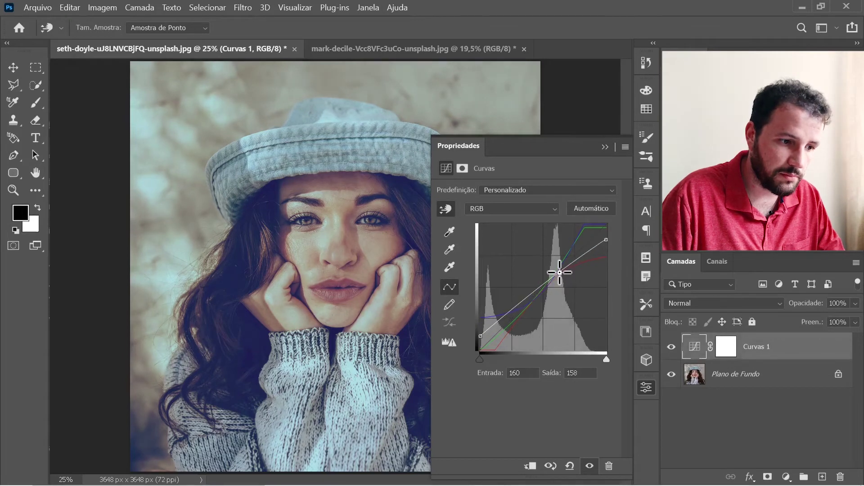
drag(557, 270, 560, 269)
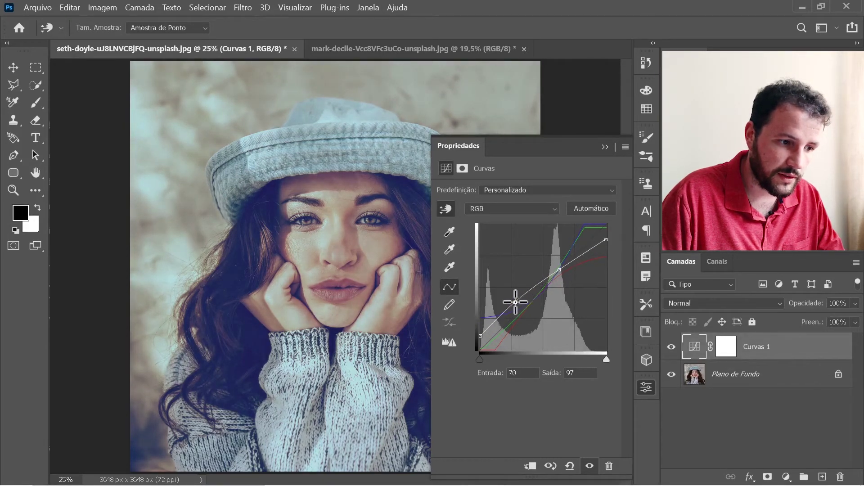
drag(516, 305, 521, 309)
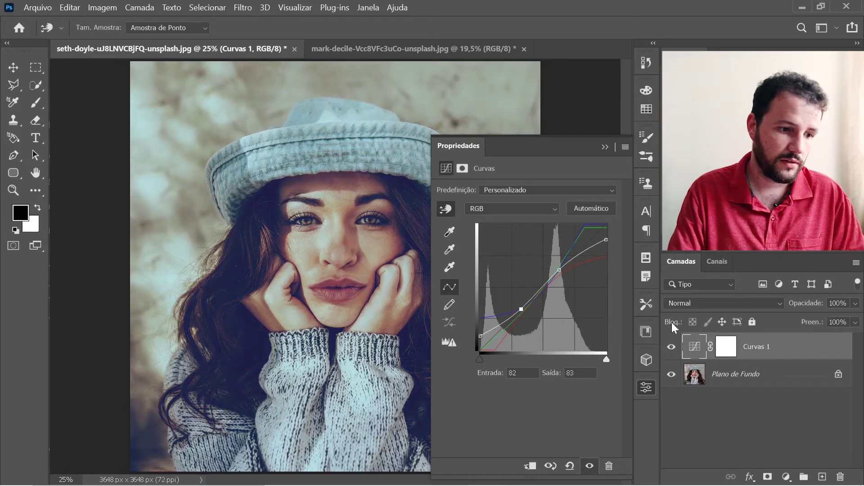
Step: Hide the curve settings and toggle the Curvas 1 layer's visibility to compare the portrait before and after grading
click(646, 387)
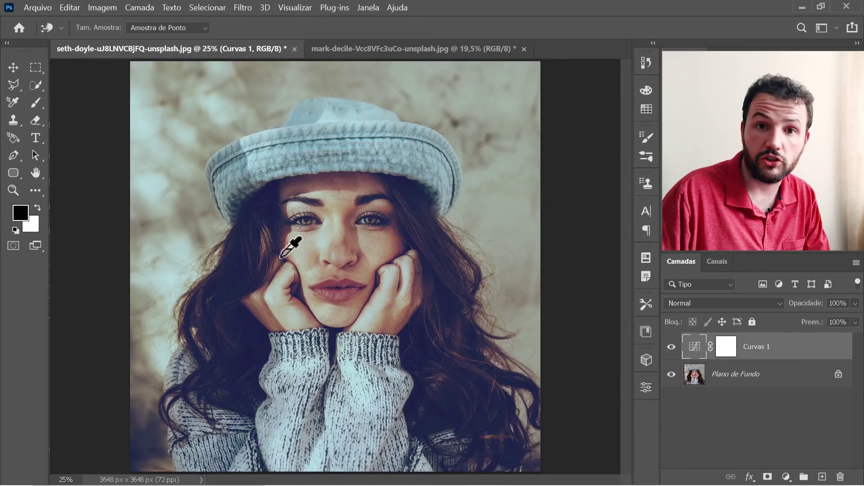
alt+click(671, 374)
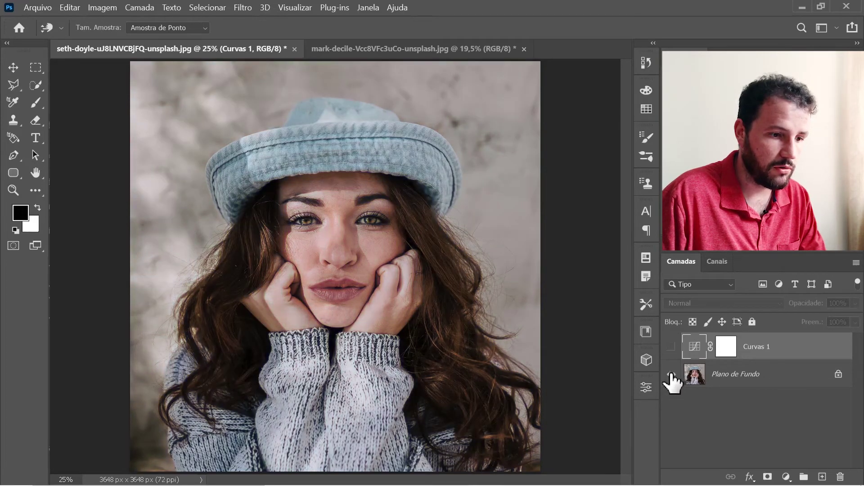
click(671, 347)
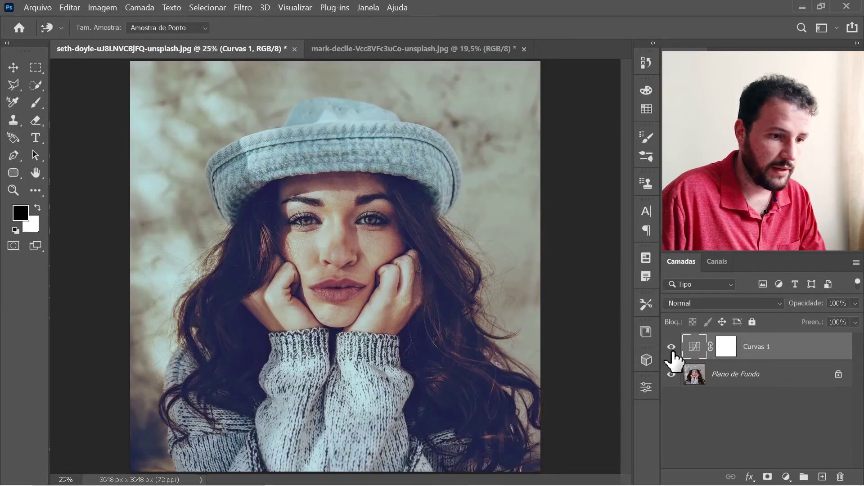
click(671, 347)
click(672, 347)
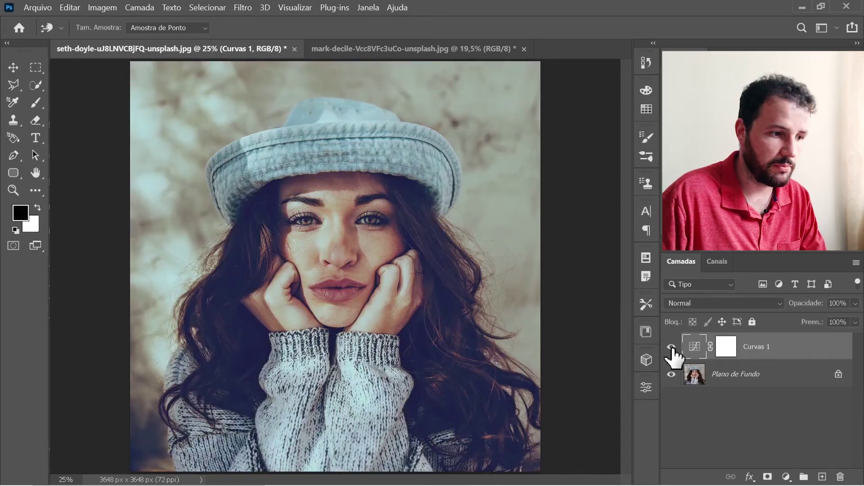
click(672, 347)
click(671, 347)
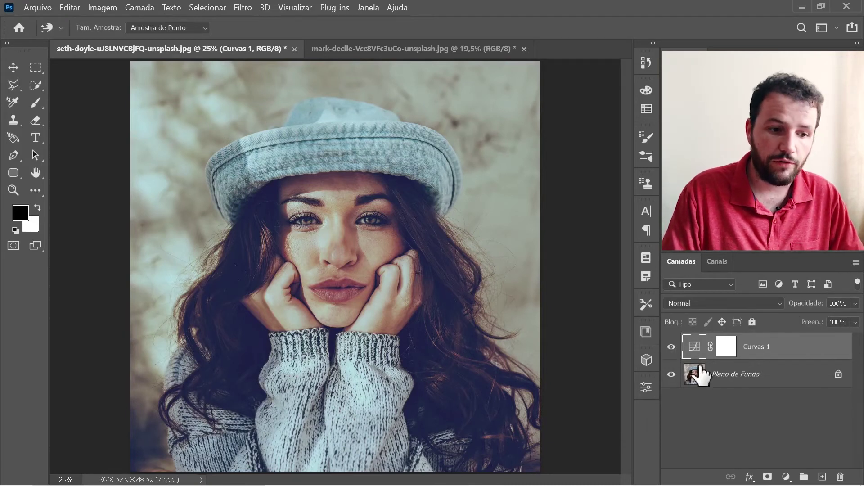
Step: Switch to the Move tool, reduce the Curvas 1 layer's opacity to 81%, and deselect the layer
key(v)
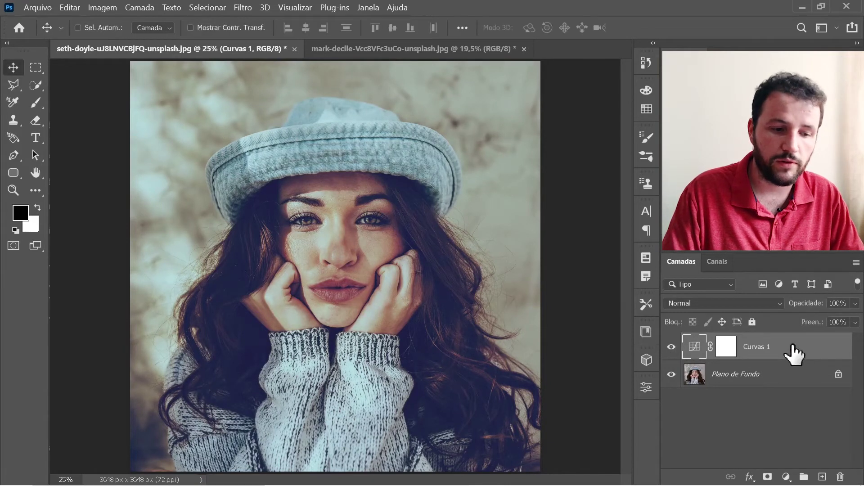
click(816, 309)
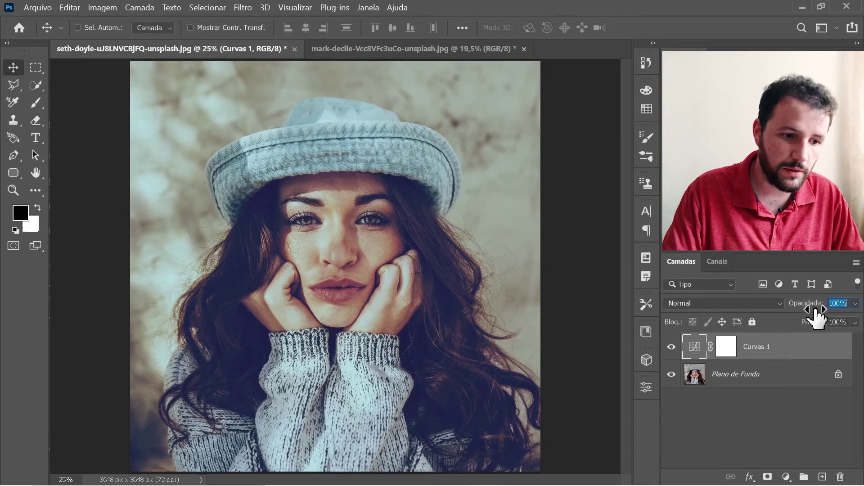
drag(816, 310, 806, 339)
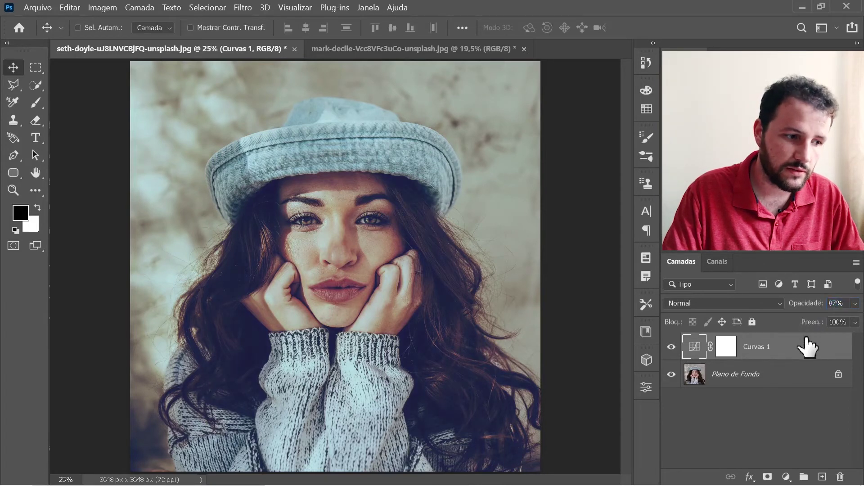
drag(812, 309, 803, 360)
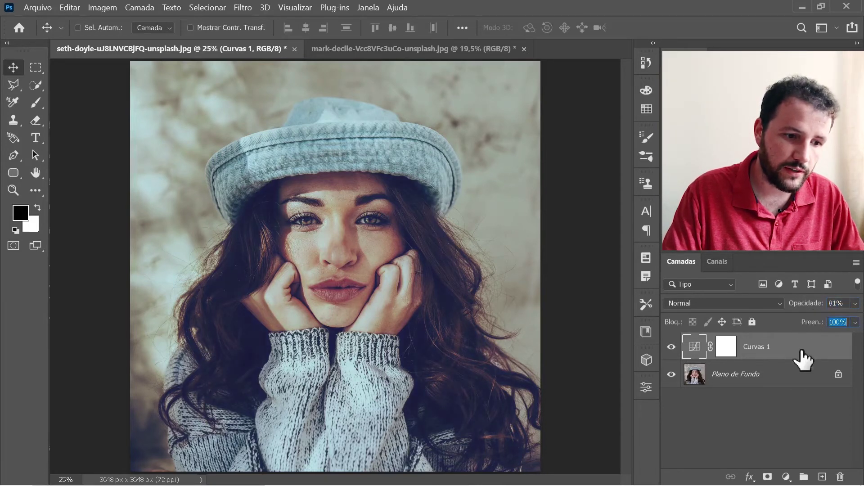
click(780, 422)
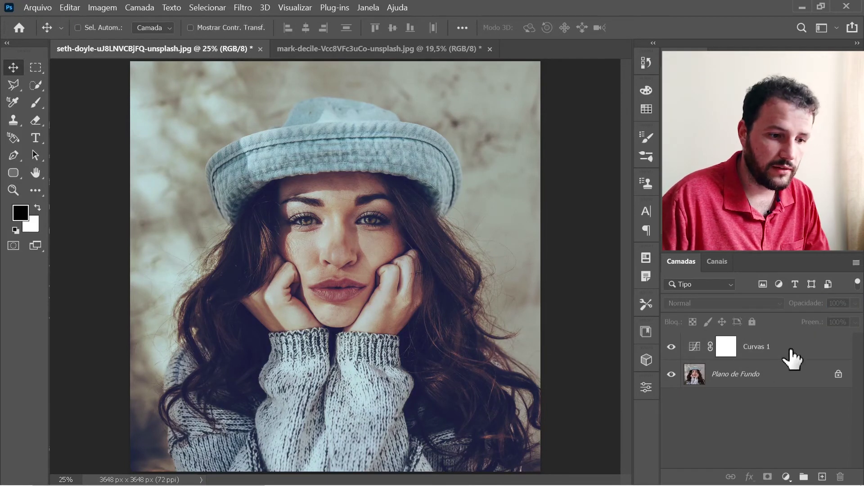
Step: Add a second Curves adjustment layer above Curvas 1, check its curve settings, and show its mask properties
click(786, 477)
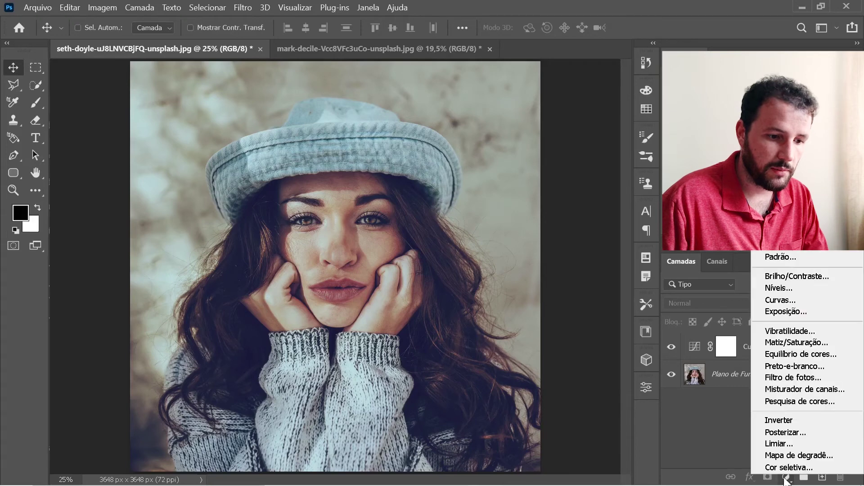
click(784, 308)
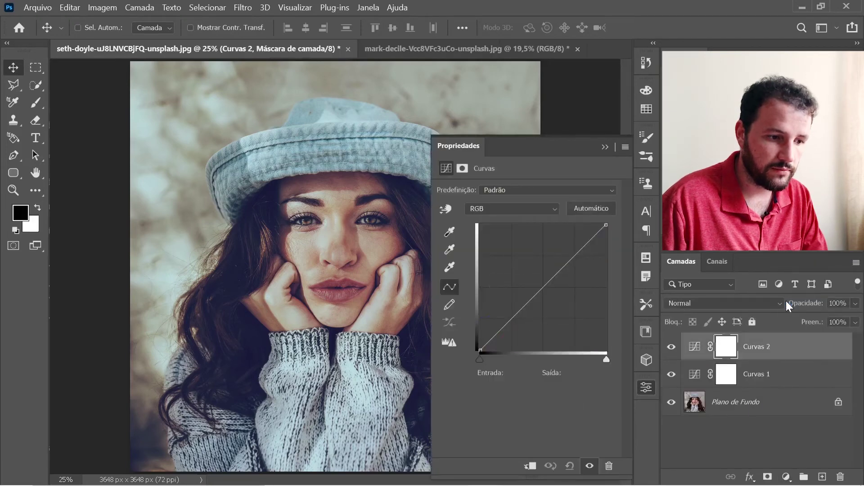
click(726, 347)
click(694, 346)
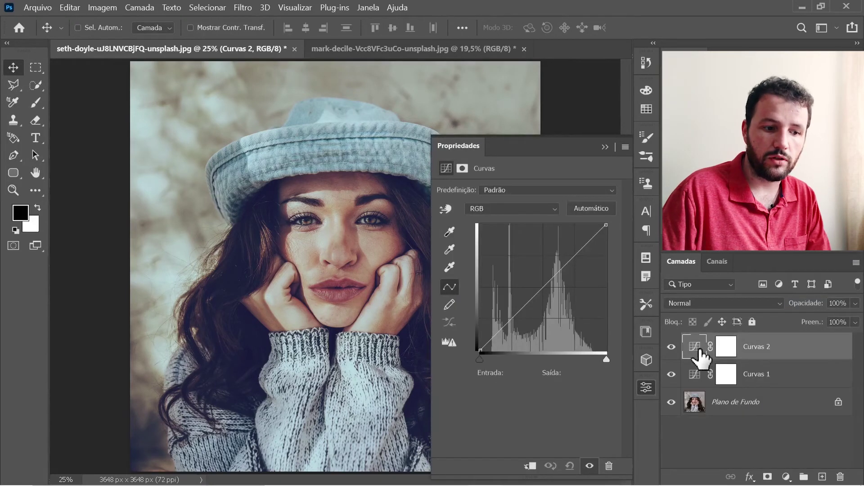
click(726, 347)
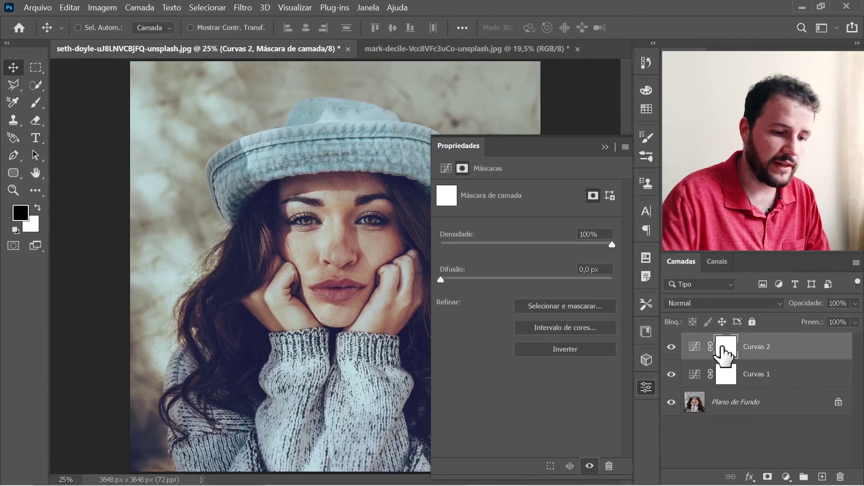
Step: Fill the Curvas 2 mask with black and raise its RGB curve with a midtone point at input 115, output 169
key(alt+BackSpace)
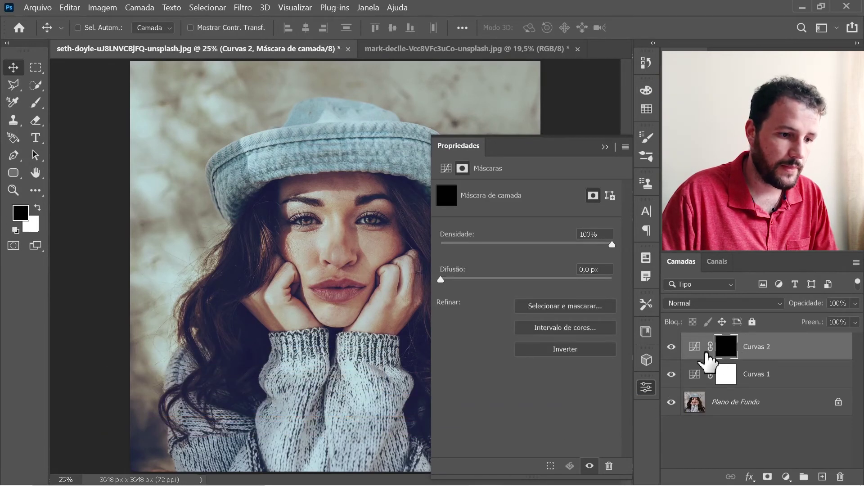
click(693, 347)
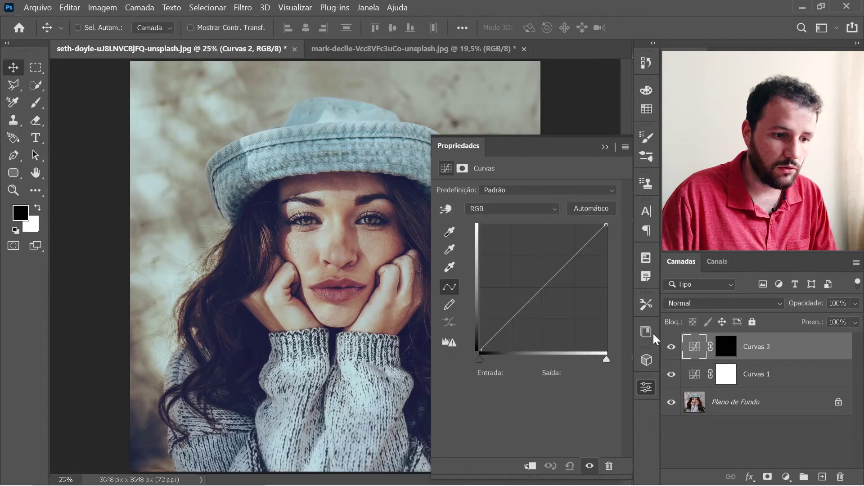
drag(558, 283, 537, 267)
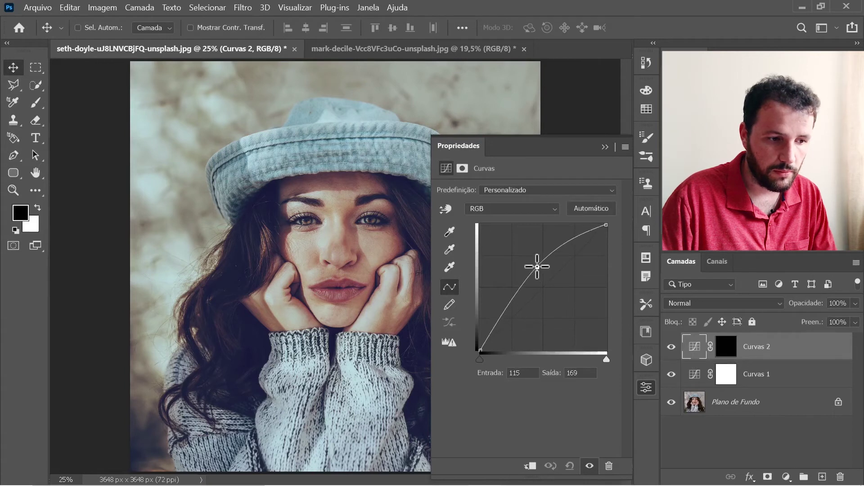
Step: On the Curvas 2 mask, paint white over the iris of the first eye with a 90 px Brush at 200% zoom
click(730, 349)
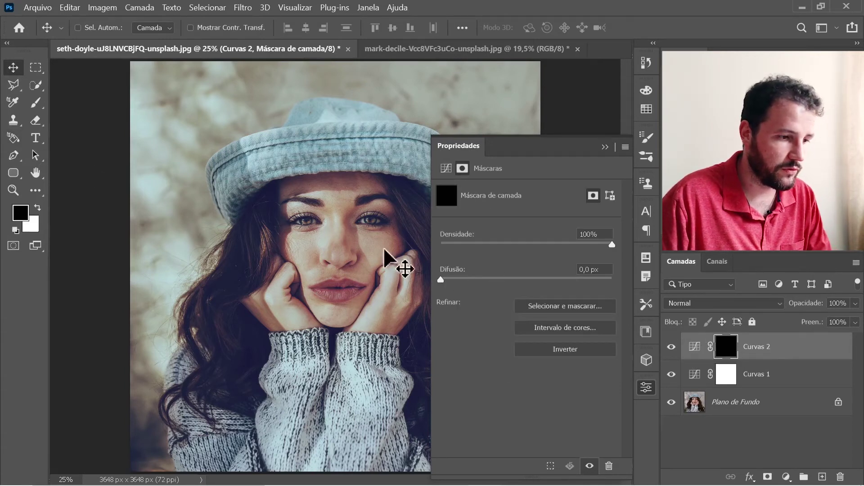
key(b)
mouse_move(354, 202)
mouse_down()
mouse_move(253, 226)
mouse_move(305, 230)
mouse_move(293, 225)
mouse_up()
ctrl+click(311, 222)
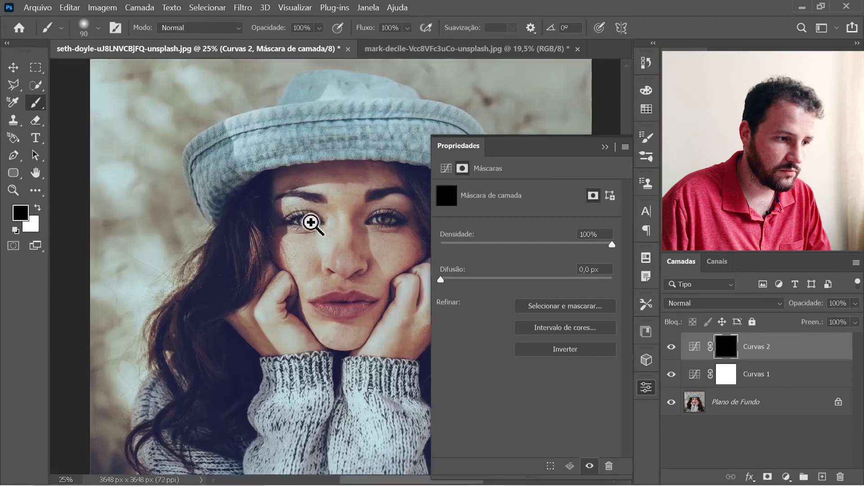
ctrl+click(310, 222)
ctrl+click(311, 222)
ctrl+click(311, 221)
ctrl+click(309, 222)
drag(318, 228, 286, 226)
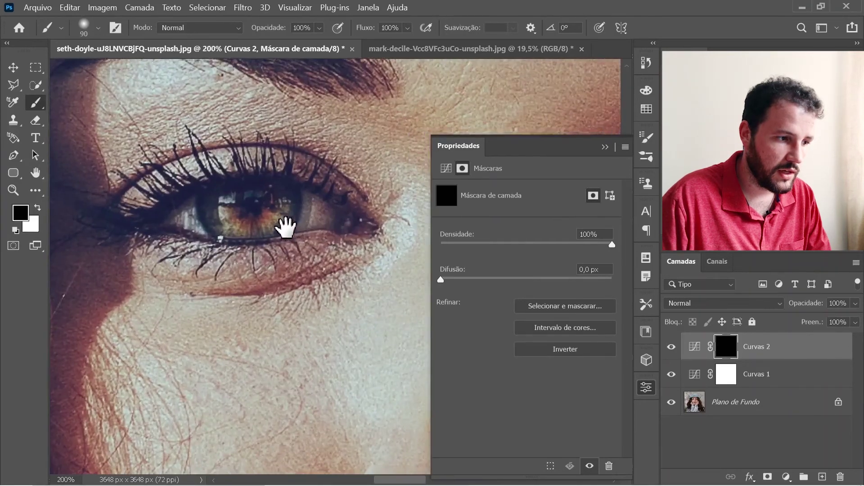
key(x)
mouse_move(243, 209)
mouse_down()
mouse_move(202, 208)
mouse_move(300, 229)
mouse_move(253, 200)
mouse_move(235, 204)
mouse_up()
Step: Paint white over the iris of the other eye on the Curvas 2 mask
drag(351, 258, 234, 234)
drag(378, 212, 284, 238)
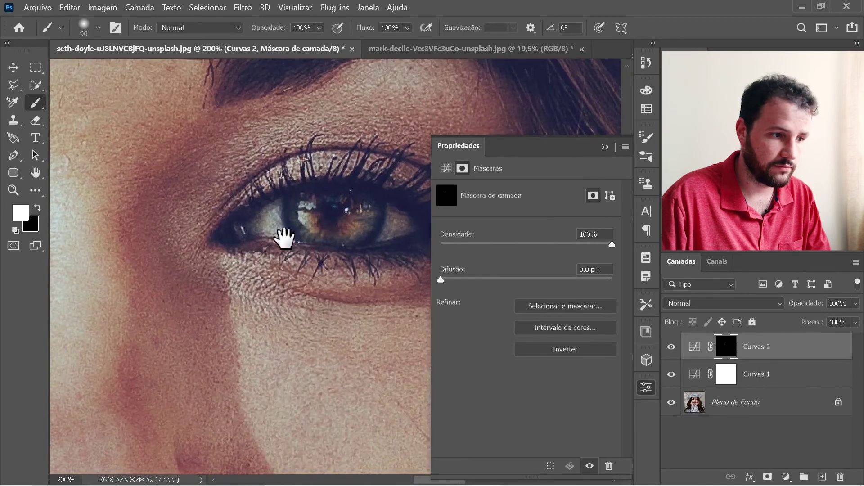
mouse_move(312, 209)
mouse_down()
mouse_move(342, 223)
mouse_move(360, 212)
mouse_move(332, 207)
mouse_up()
Step: Move the Curvas 2 RGB curve point to input 160, output 192, and add a darker point at input 72, output 81
scroll(315, 214, down, 5)
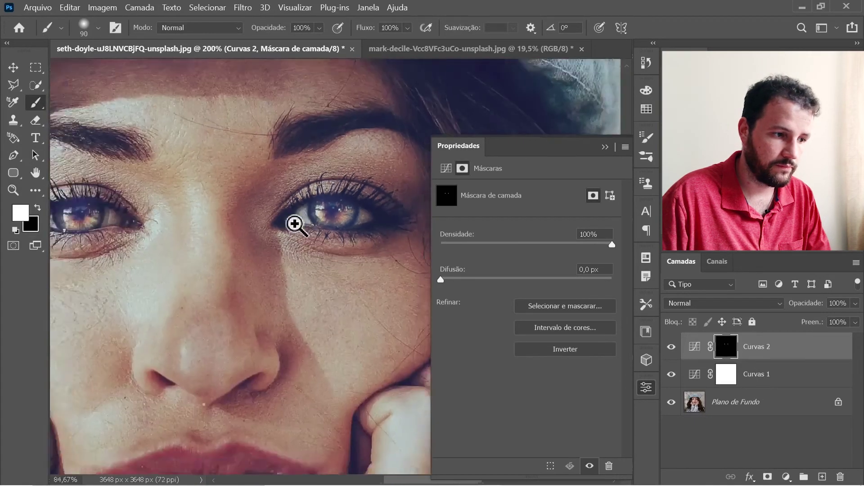
drag(263, 249, 306, 254)
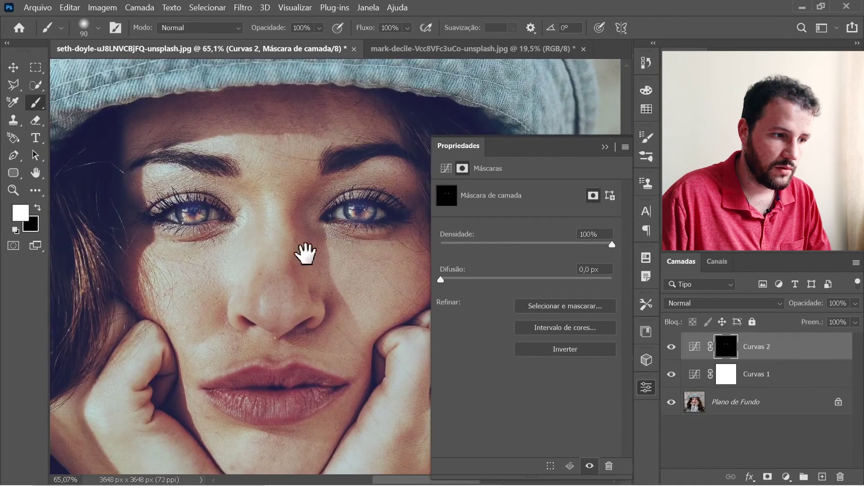
click(694, 351)
drag(535, 268, 559, 256)
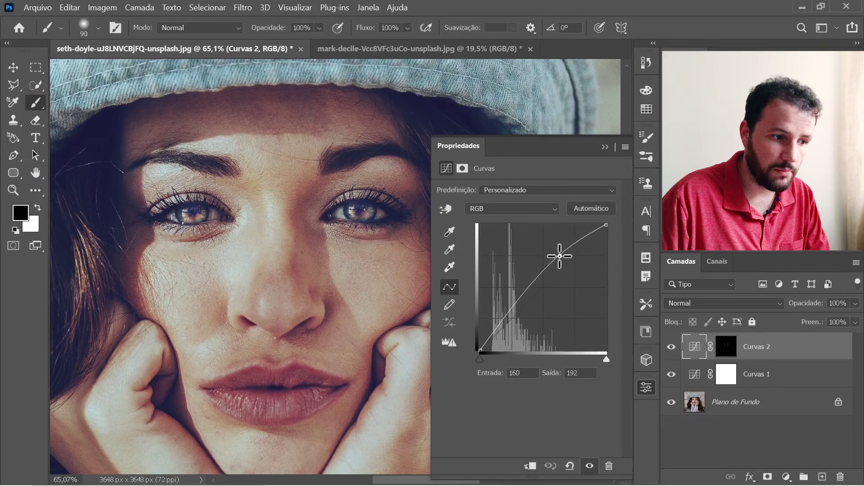
drag(517, 308, 517, 311)
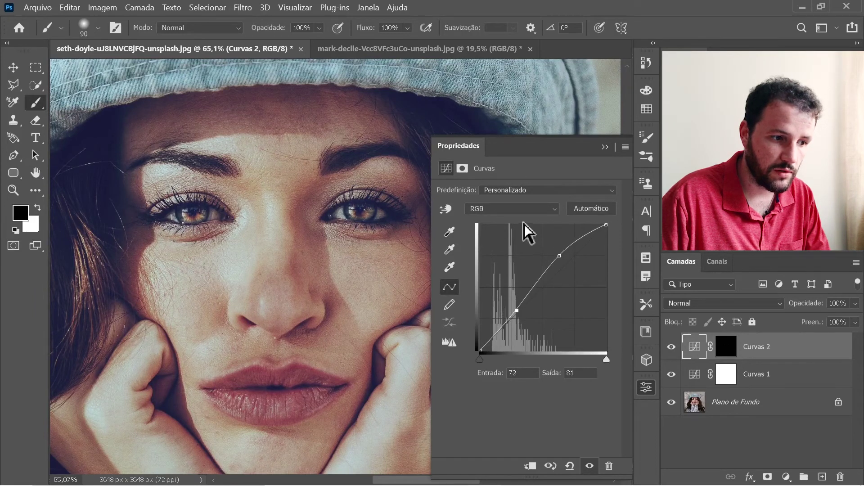
Step: Move the Curvas 2 white points to input 222 in the green channel (Verde) and input 230 in the blue channel (Azul)
click(527, 209)
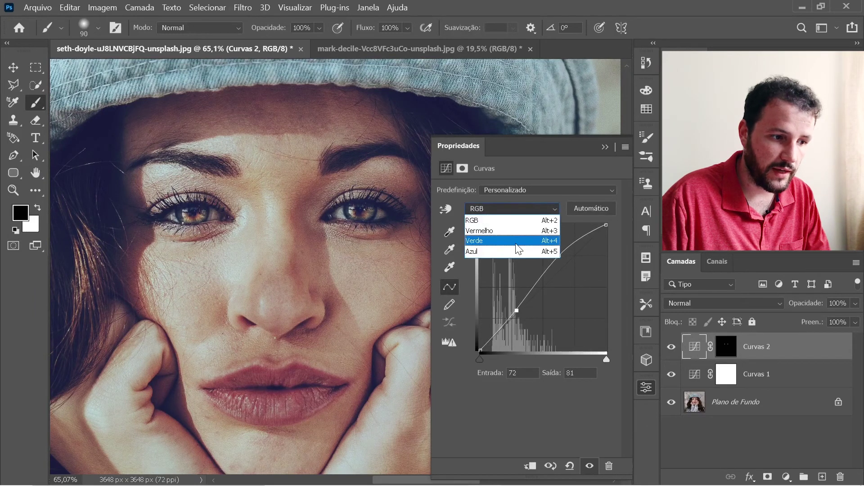
click(525, 241)
mouse_move(602, 228)
mouse_down()
mouse_move(578, 224)
mouse_move(593, 219)
mouse_up()
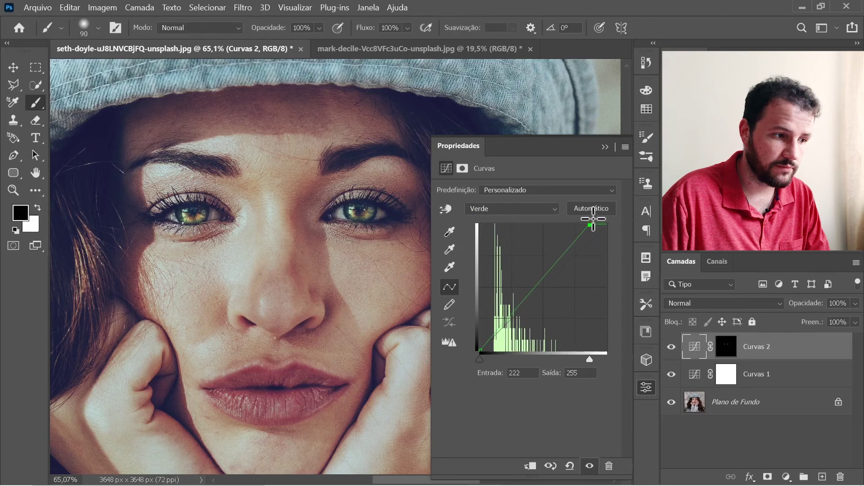
click(490, 207)
click(490, 253)
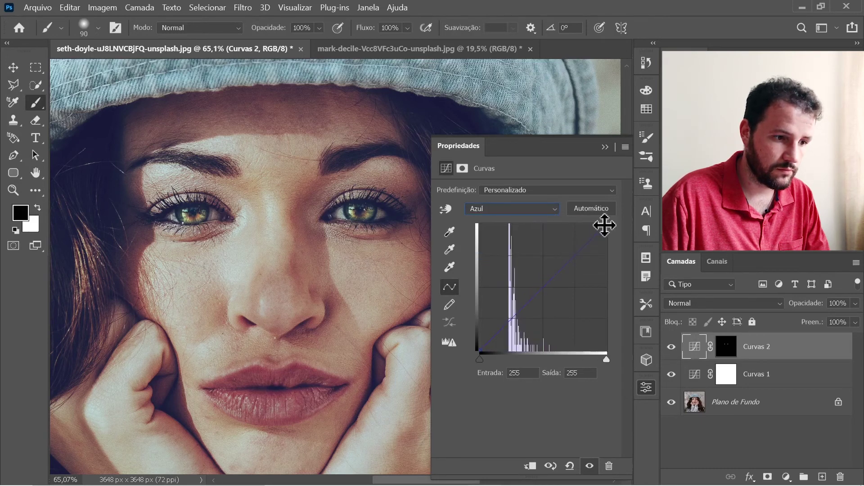
mouse_move(604, 226)
mouse_down()
mouse_move(582, 224)
mouse_move(598, 222)
mouse_up()
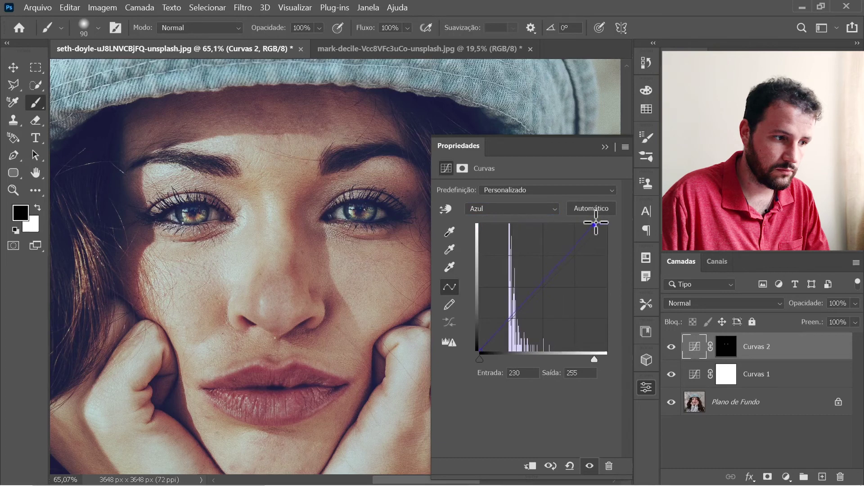
Step: In the red channel (Vermelho) of Curvas 2, add a lowered midtone point and reduce the white point's output to 223
click(515, 211)
click(497, 224)
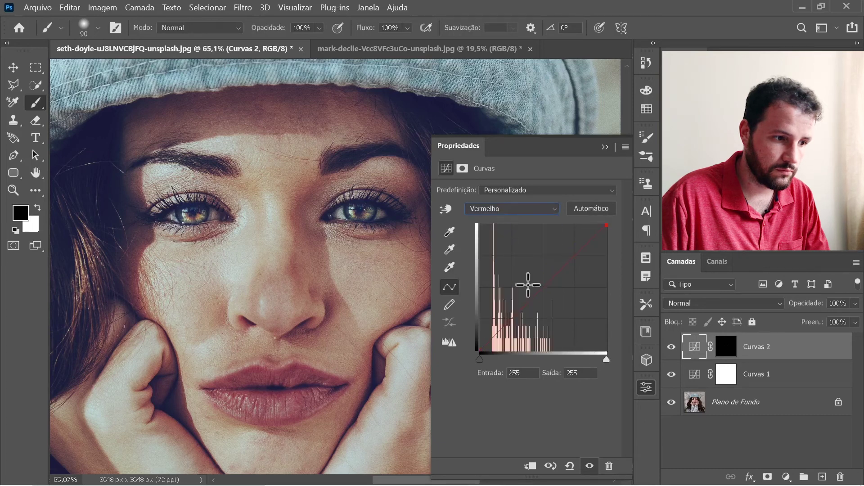
drag(557, 291, 549, 284)
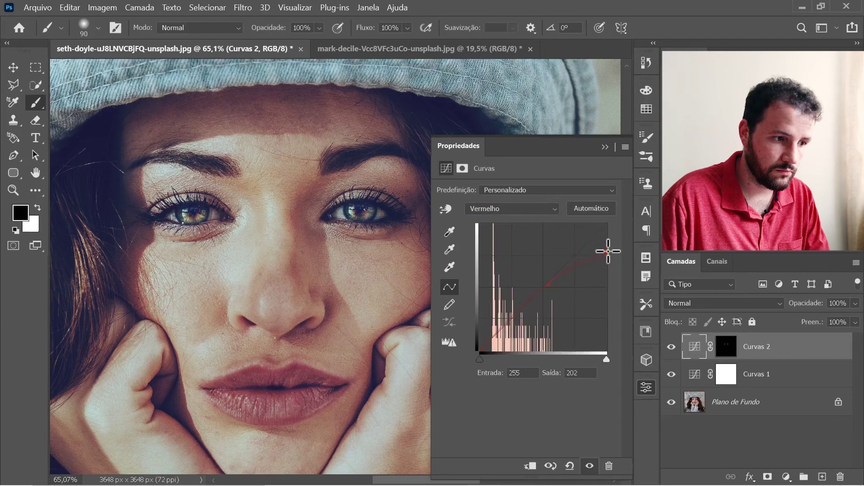
drag(608, 251, 610, 241)
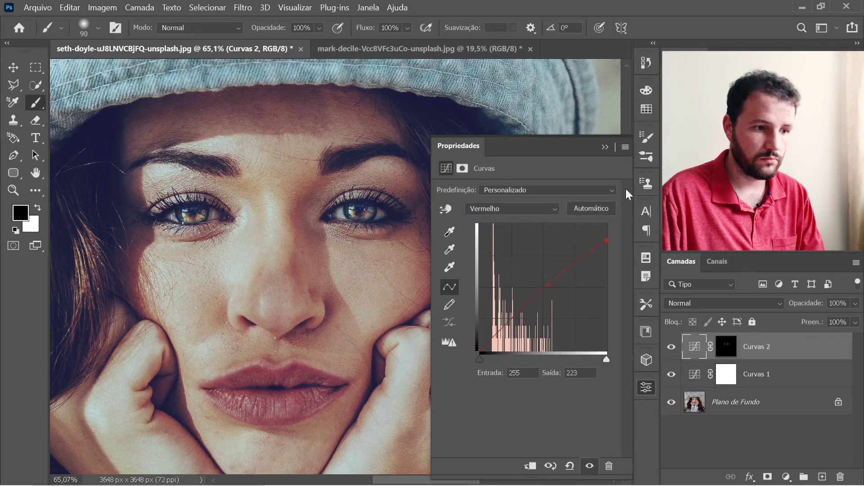
Step: Hide the curve settings and view the whole portrait at 25% to check the edited eyes
click(647, 388)
key(z)
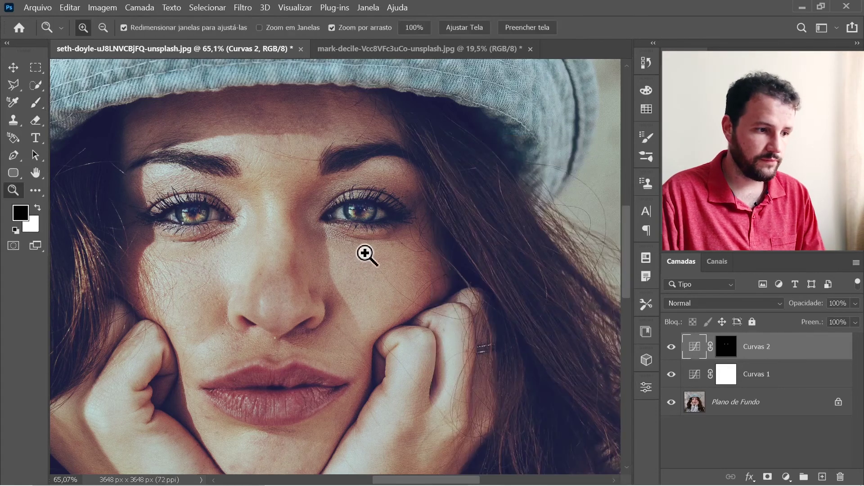
alt+click(367, 252)
scroll(332, 286, down, 1)
scroll(333, 286, up, 2)
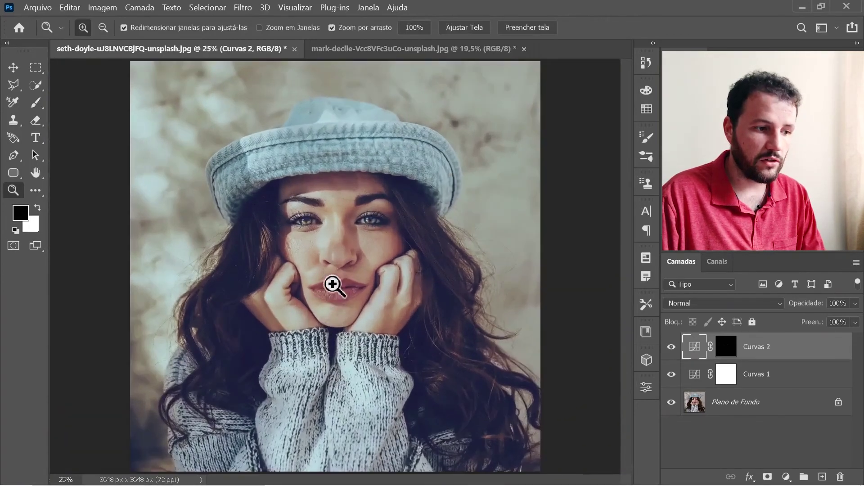
alt+click(336, 285)
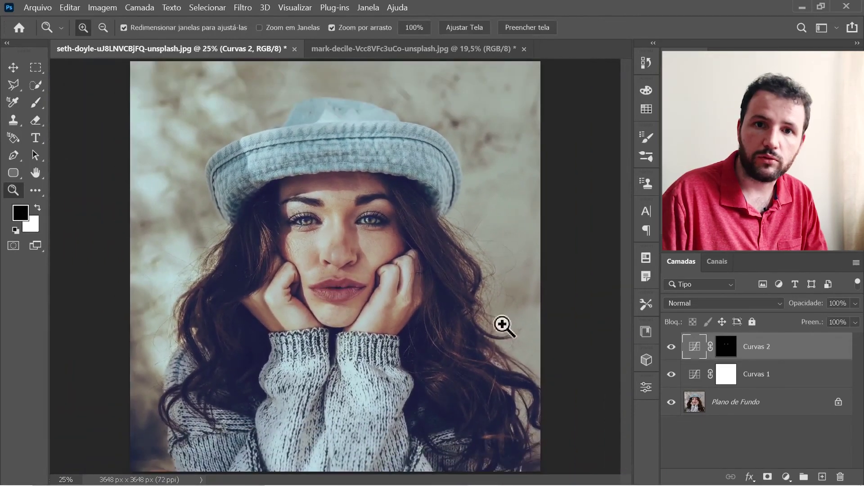
Step: Add a third Curves adjustment layer and raise its RGB curve with a midtone point at input 116, output 144
click(786, 477)
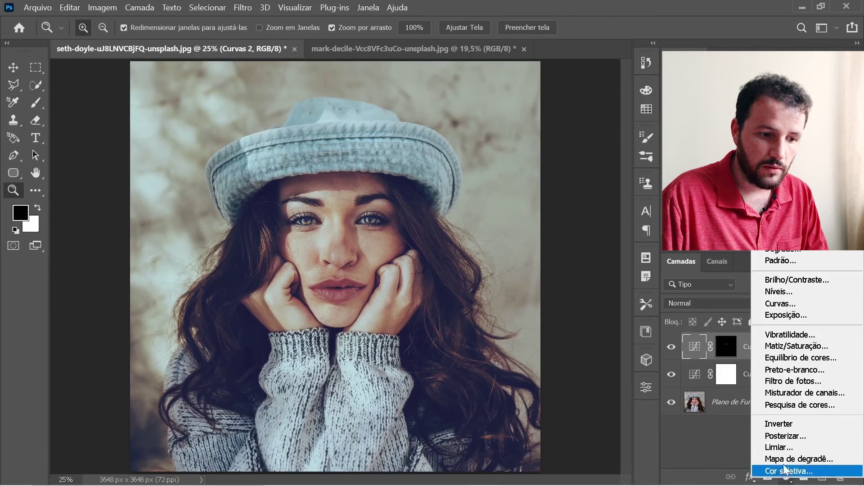
click(782, 302)
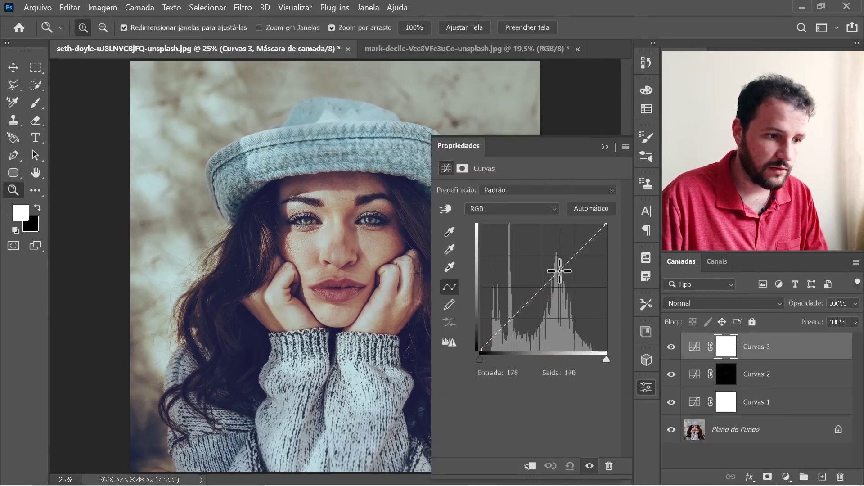
mouse_move(539, 274)
mouse_down()
mouse_move(544, 284)
mouse_move(538, 279)
mouse_up()
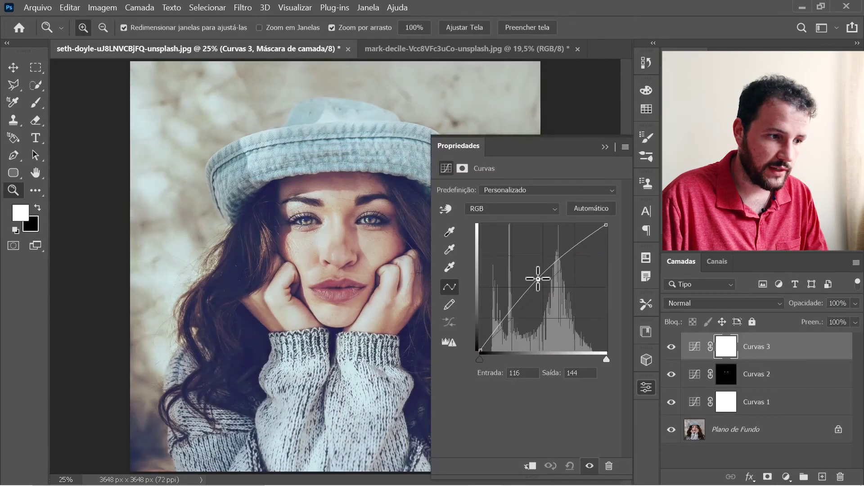
Step: Raise the blue channel (Azul) of Curvas 3 with a midtone point at input 111, output 158
click(527, 208)
click(498, 254)
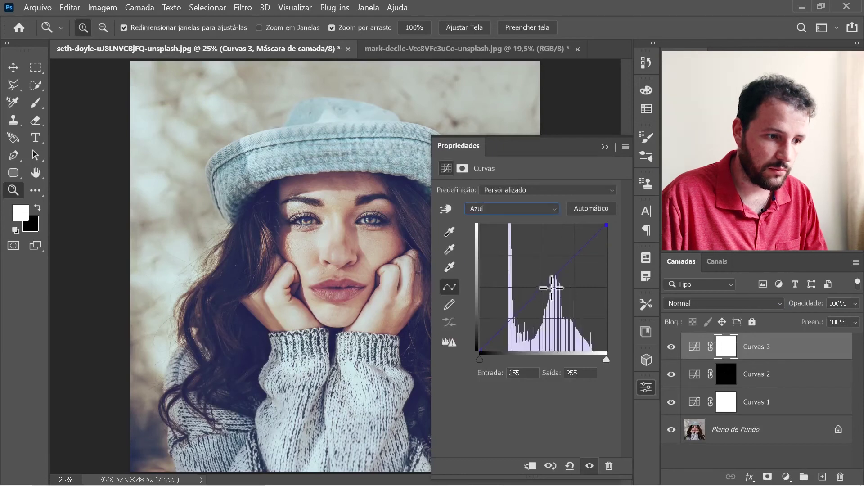
drag(552, 287, 545, 286)
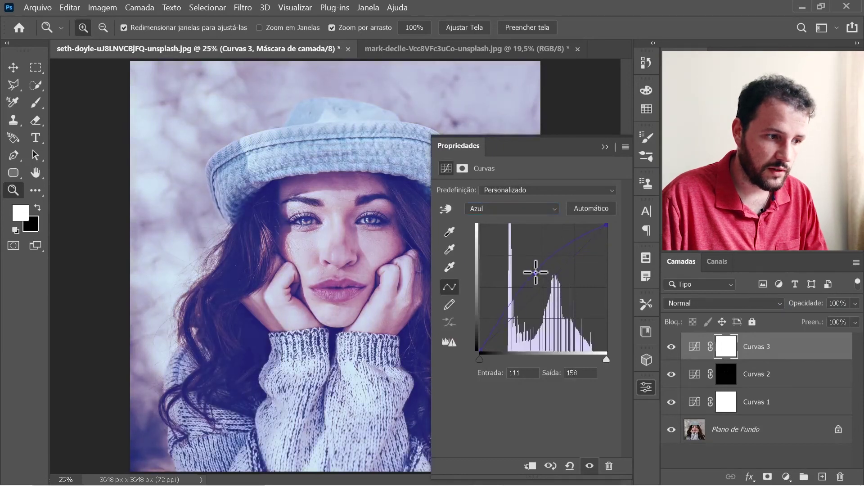
Step: Hide the curve settings and render the Clouds filter (Nuvens) on the Curvas 3 layer mask
click(646, 386)
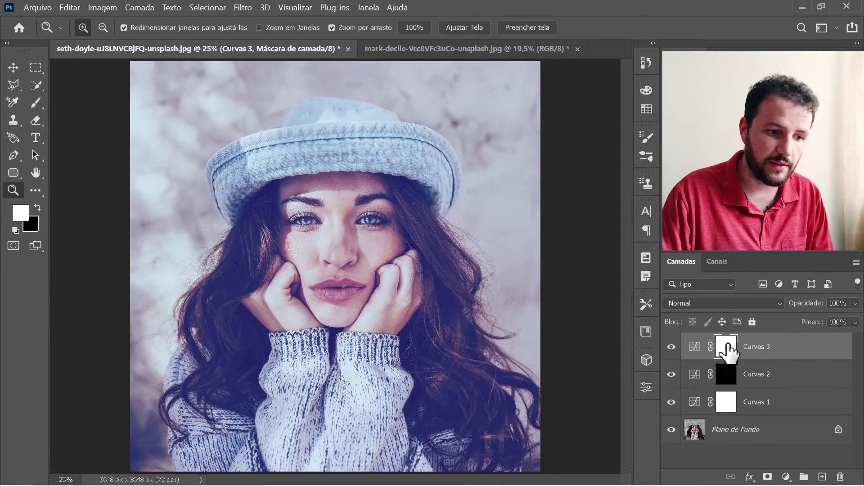
click(243, 7)
mouse_move(319, 229)
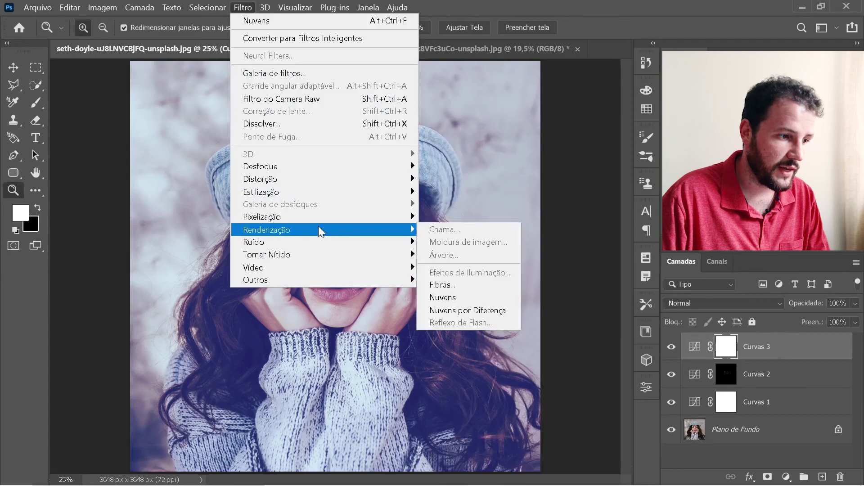
click(451, 298)
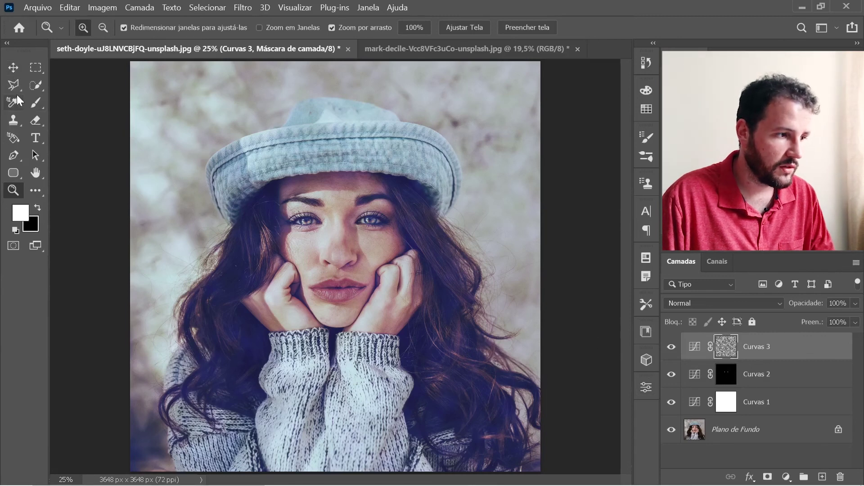
Step: Paint black with a soft Brush of about 2208 px over the woman's face and upper body on the Curvas 3 mask
key(b)
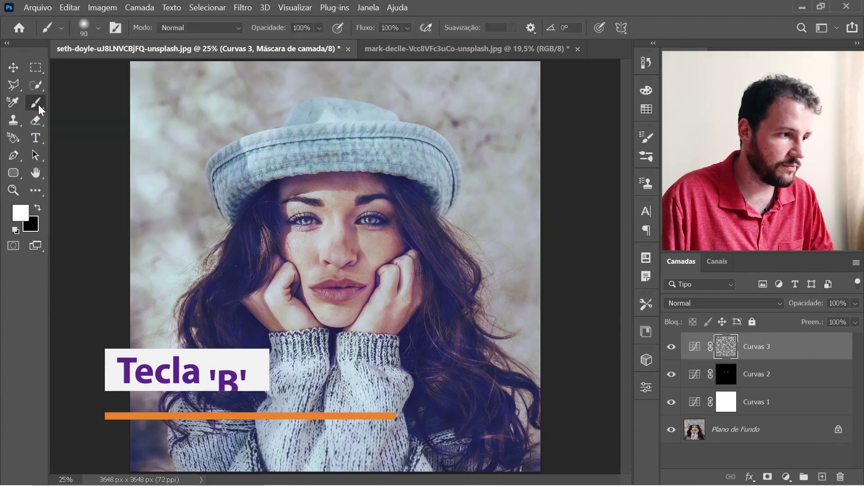
click(36, 209)
drag(316, 241, 466, 245)
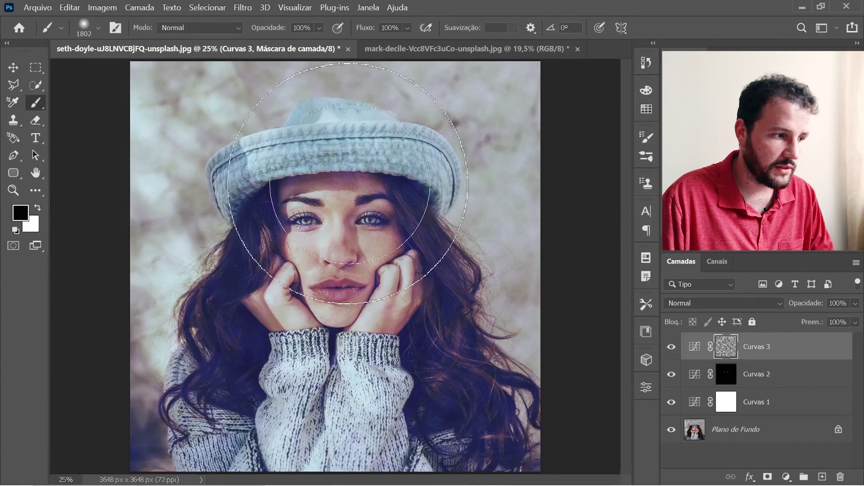
mouse_move(354, 201)
mouse_down()
mouse_move(290, 215)
mouse_move(272, 264)
mouse_move(323, 183)
mouse_move(271, 259)
mouse_move(261, 317)
mouse_move(268, 361)
mouse_move(250, 347)
mouse_move(322, 346)
mouse_move(397, 283)
mouse_move(405, 205)
mouse_move(412, 331)
mouse_move(404, 352)
mouse_move(276, 365)
mouse_move(316, 375)
mouse_move(332, 350)
mouse_move(355, 356)
mouse_up()
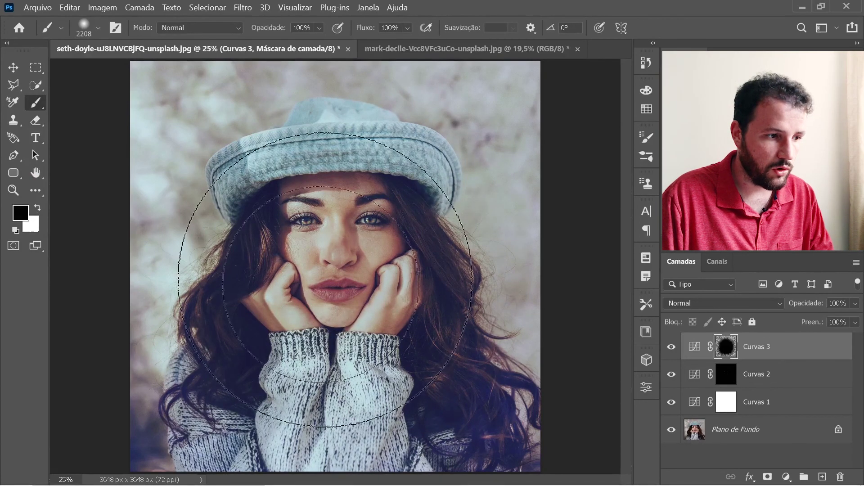
Step: Toggle the Curvas 3 layer's visibility to compare the portrait with and without the cloud-masked effect
click(672, 347)
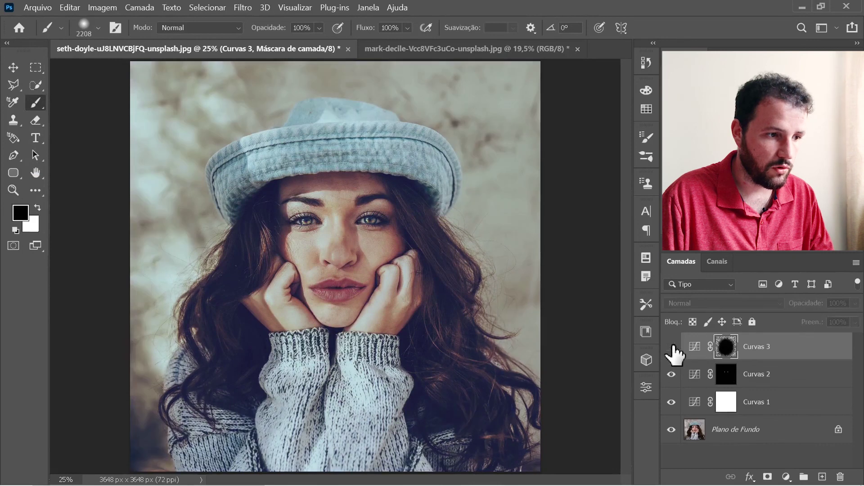
click(671, 347)
click(672, 347)
click(672, 347)
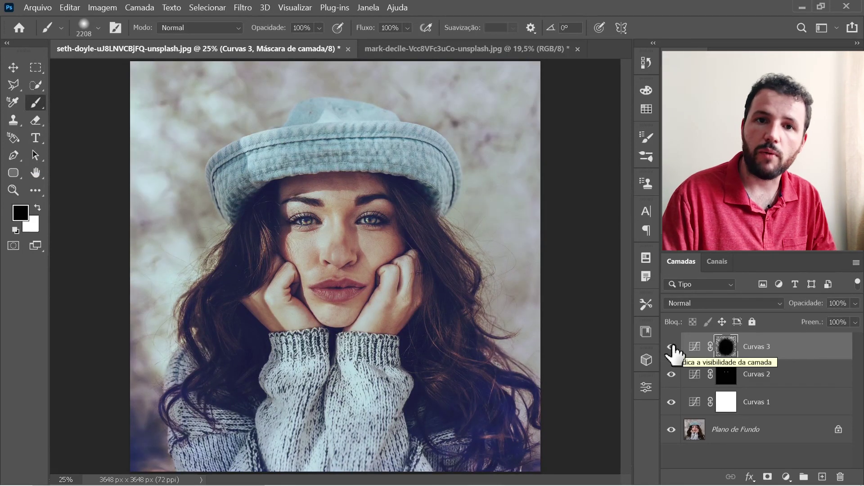
Step: Brighten the Curvas 3 RGB curve by lowering the white point's input and moving the midtone point to input 97, output 156
double_click(694, 348)
click(506, 206)
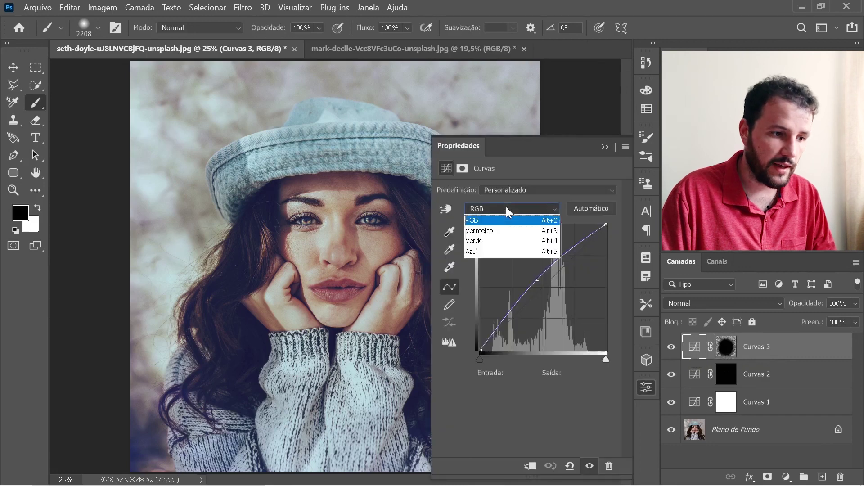
click(506, 207)
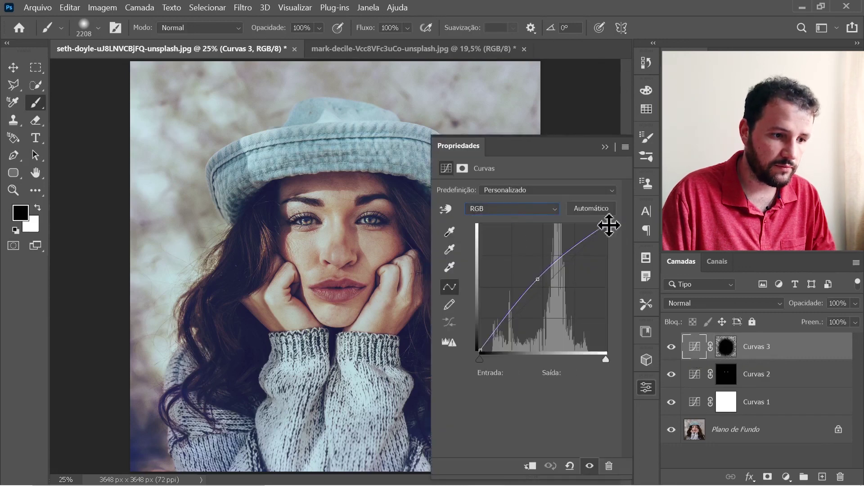
drag(609, 225, 583, 224)
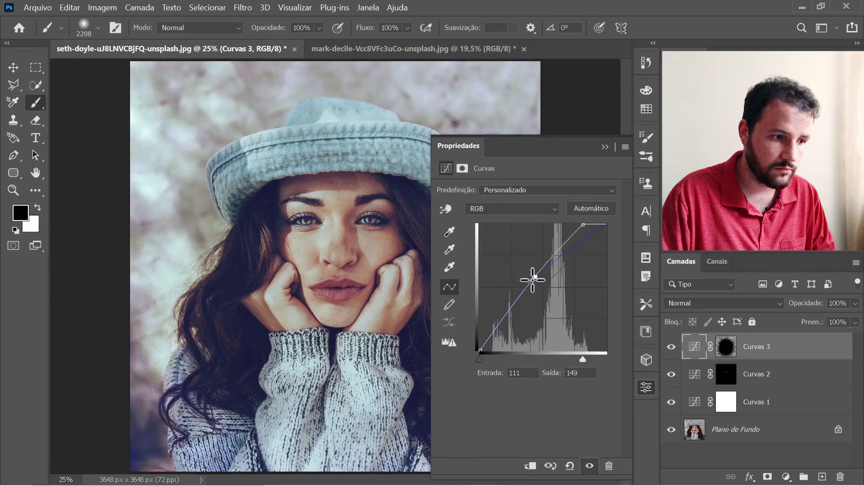
drag(533, 280, 527, 277)
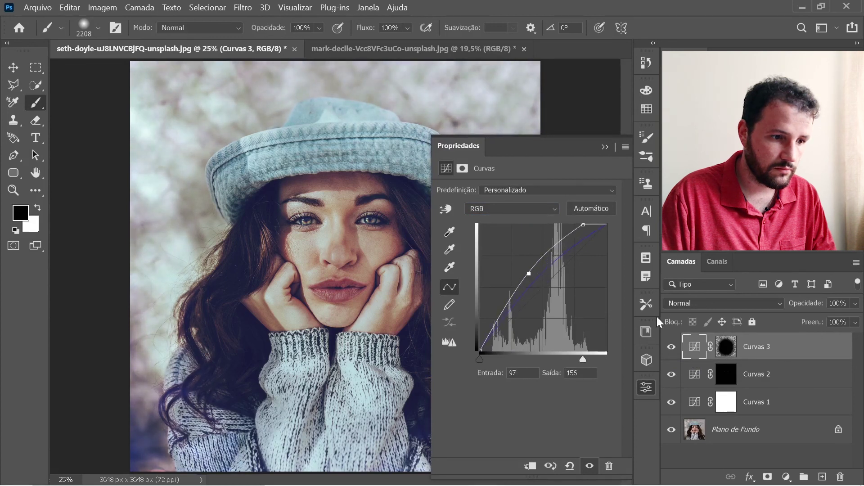